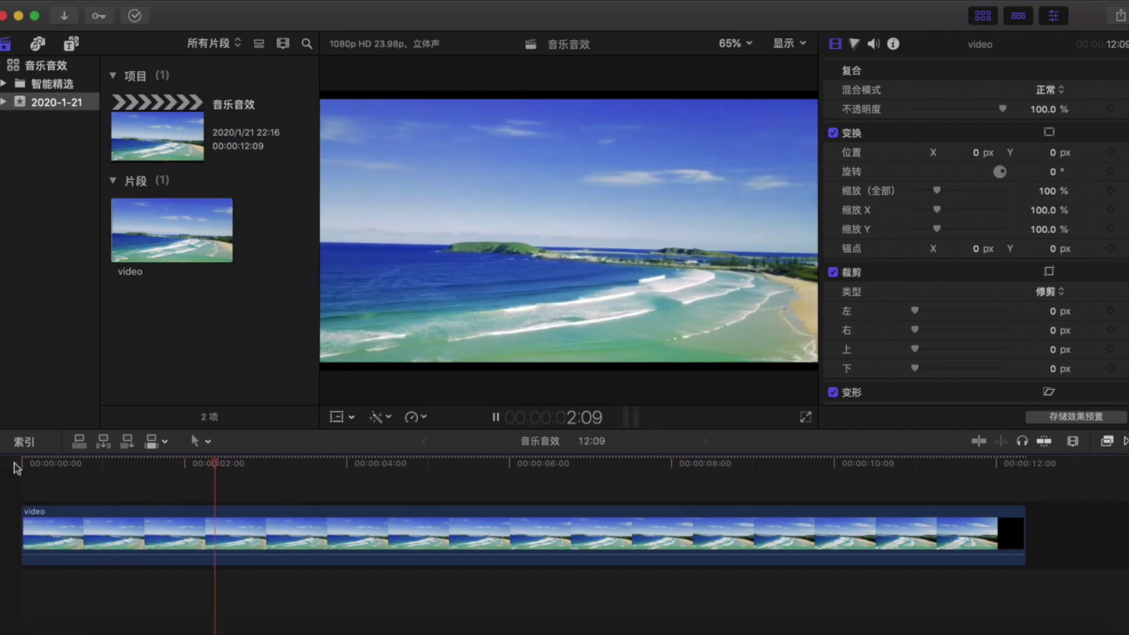
Stop playback and import the Casey_Dont_You_Fret music file from the desktop into the 2020-1-21 event
key(space)
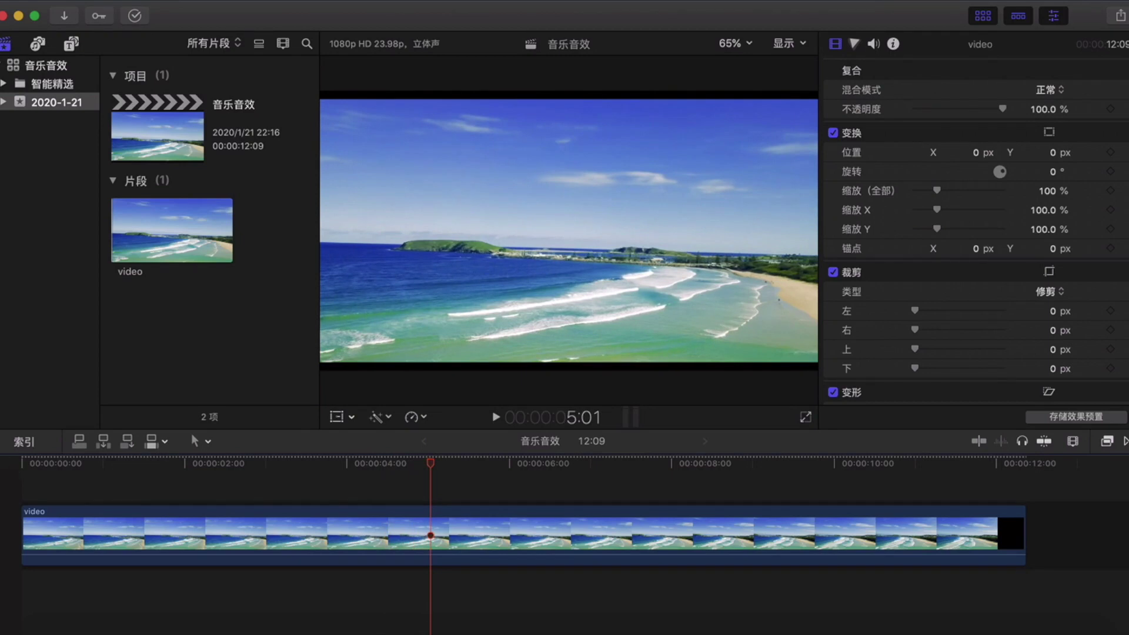
right_click(222, 326)
click(250, 333)
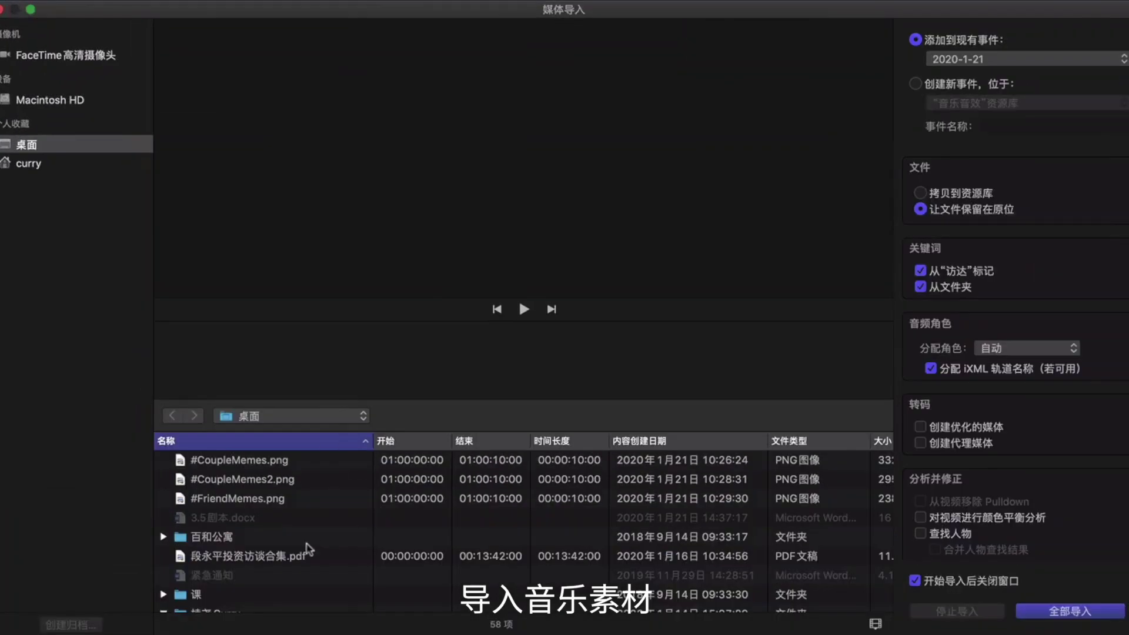
scroll(304, 547, down, 15)
click(304, 573)
key(Return)
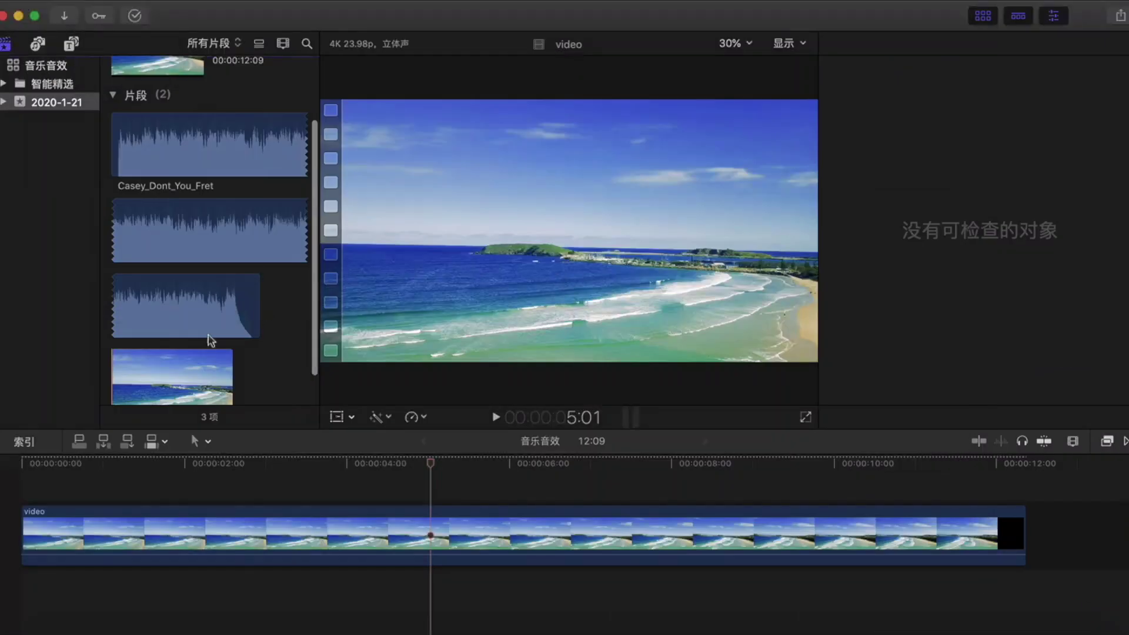
Place Casey_Dont_You_Fret under the video clip at the timeline's start and trim off its silent opening
click(159, 245)
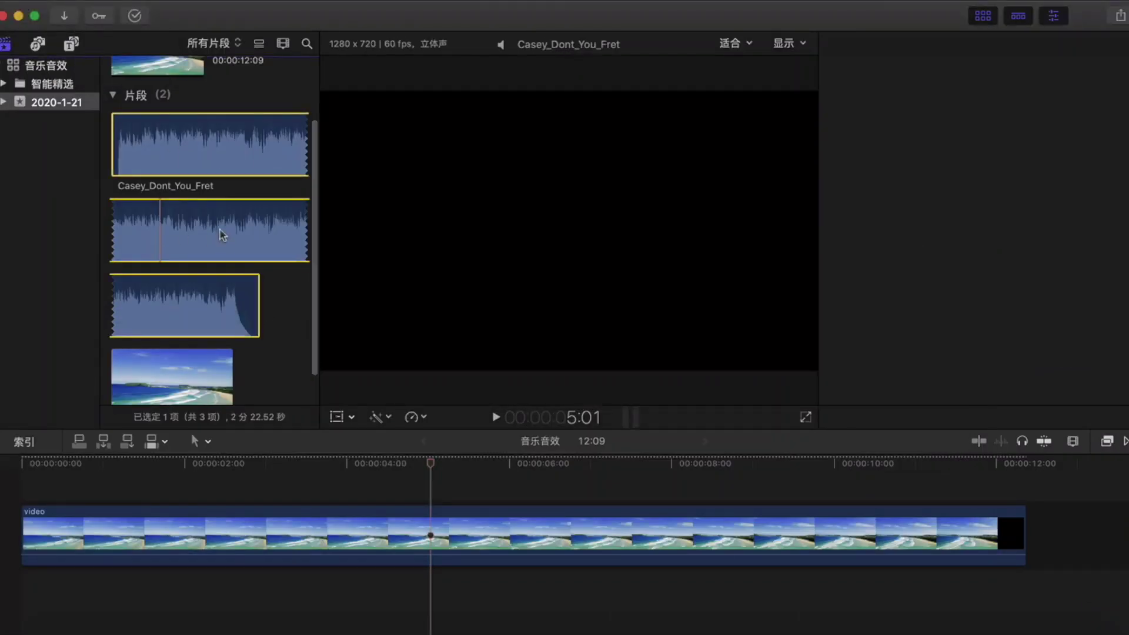
drag(187, 228, 36, 580)
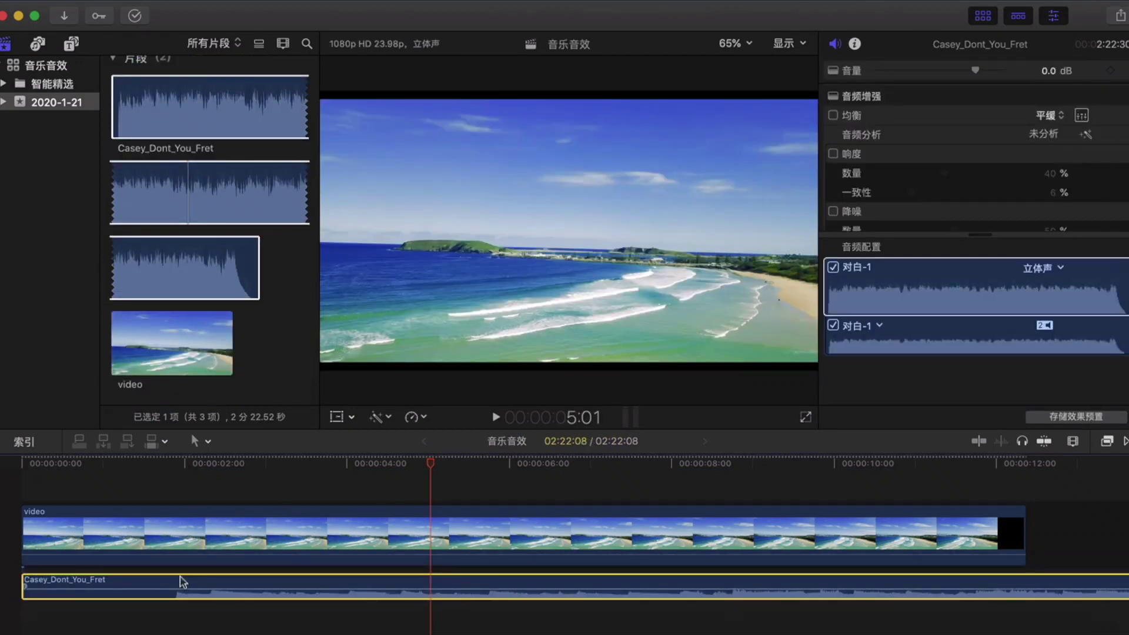
click(44, 497)
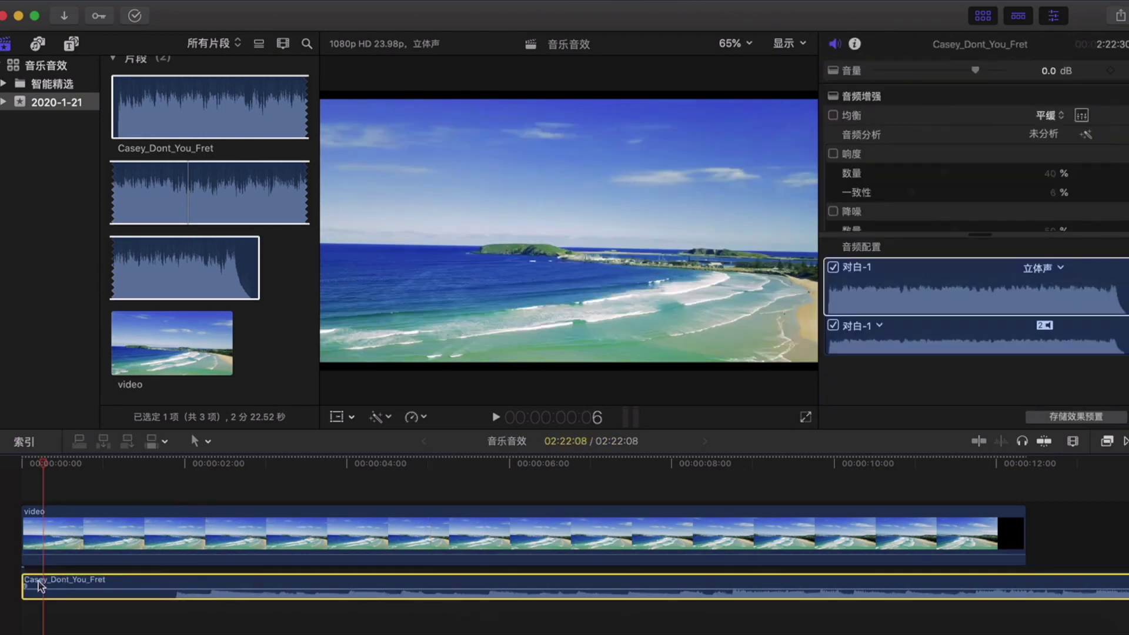
drag(24, 579, 78, 585)
Turn on snapping and trim the music clip's end at 12:08, where the video clip ends
click(1021, 532)
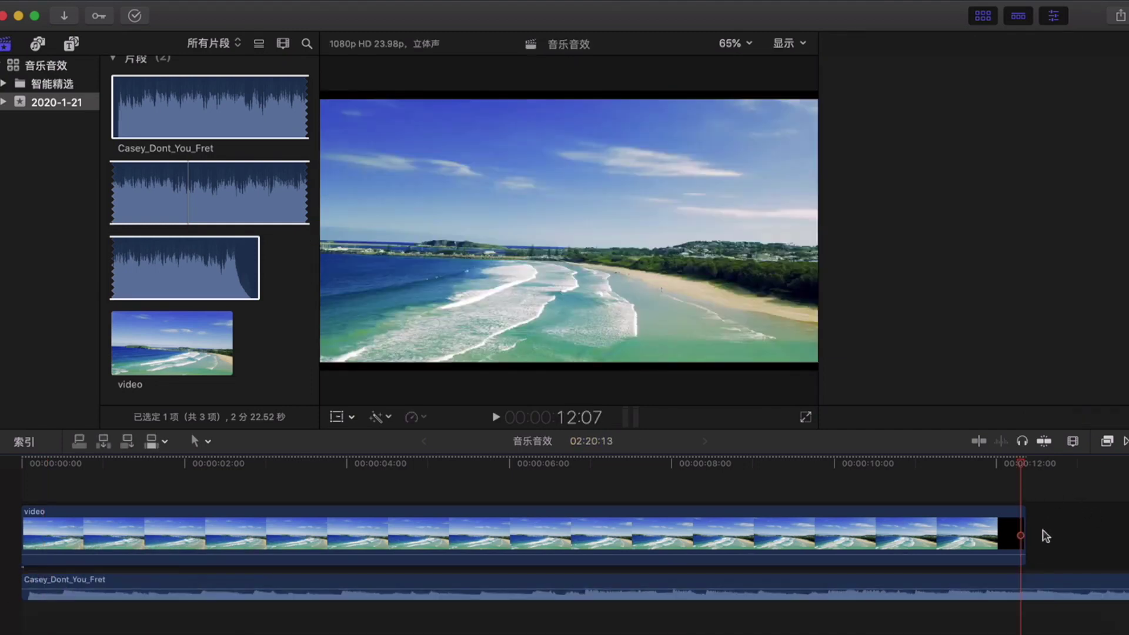
drag(1023, 470, 1025, 470)
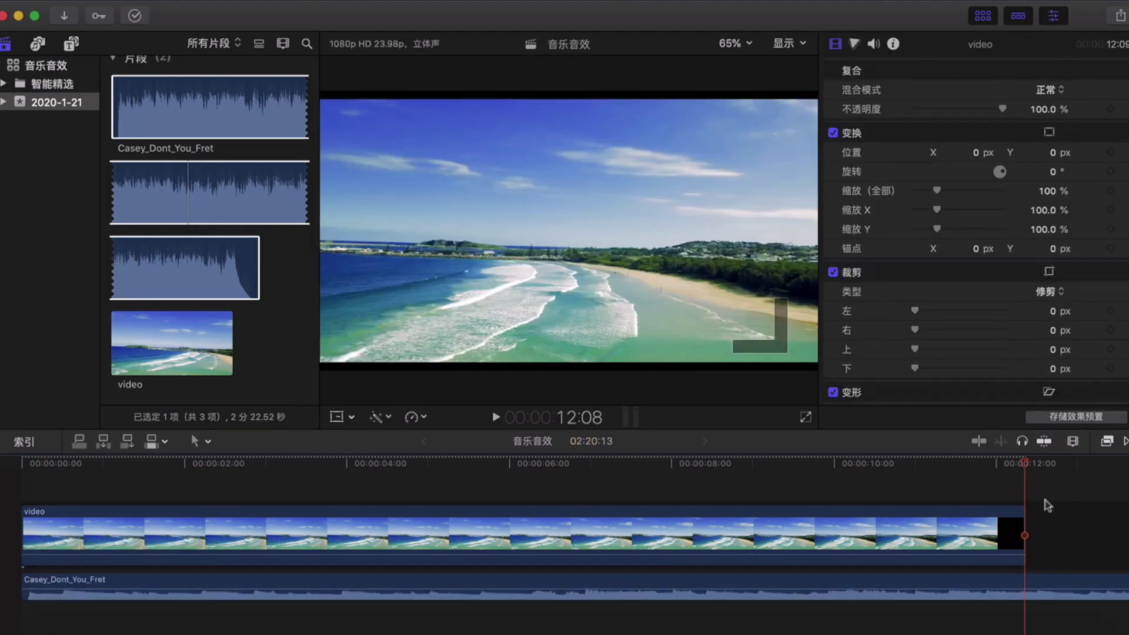
click(1052, 445)
click(1052, 585)
key(alt+])
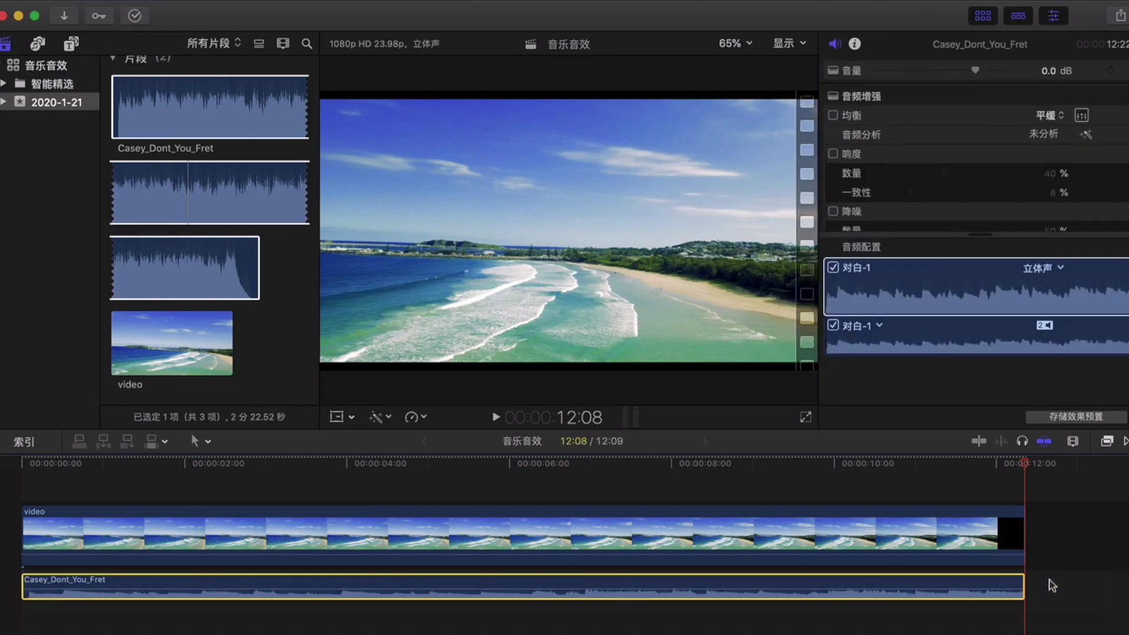
Play the opening seconds of the project to check the music against the video
click(94, 465)
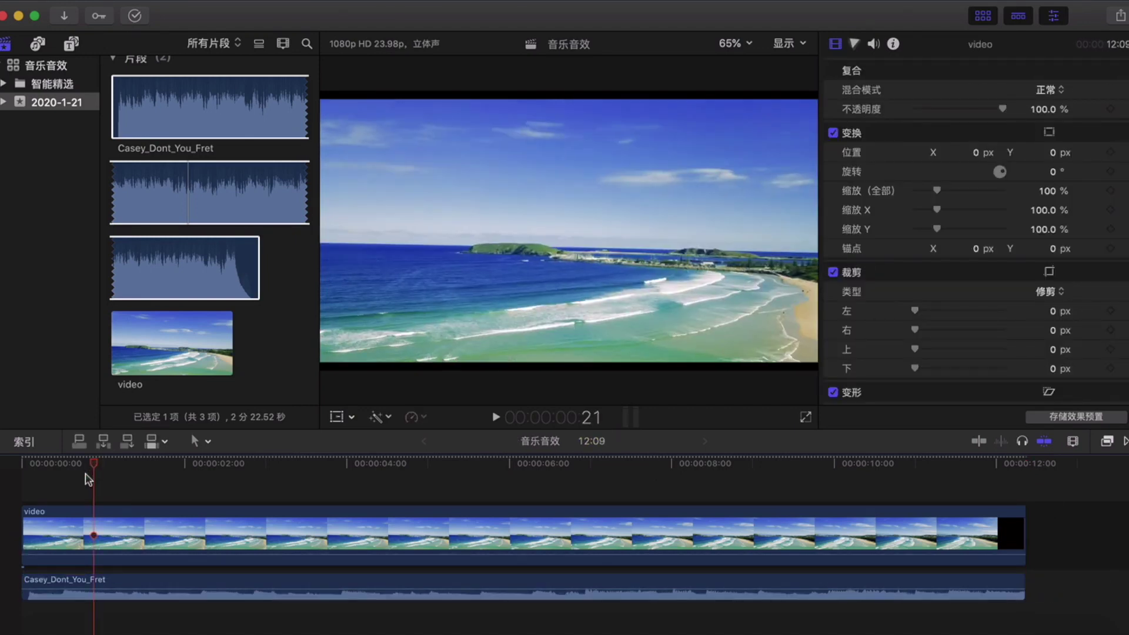
key(space)
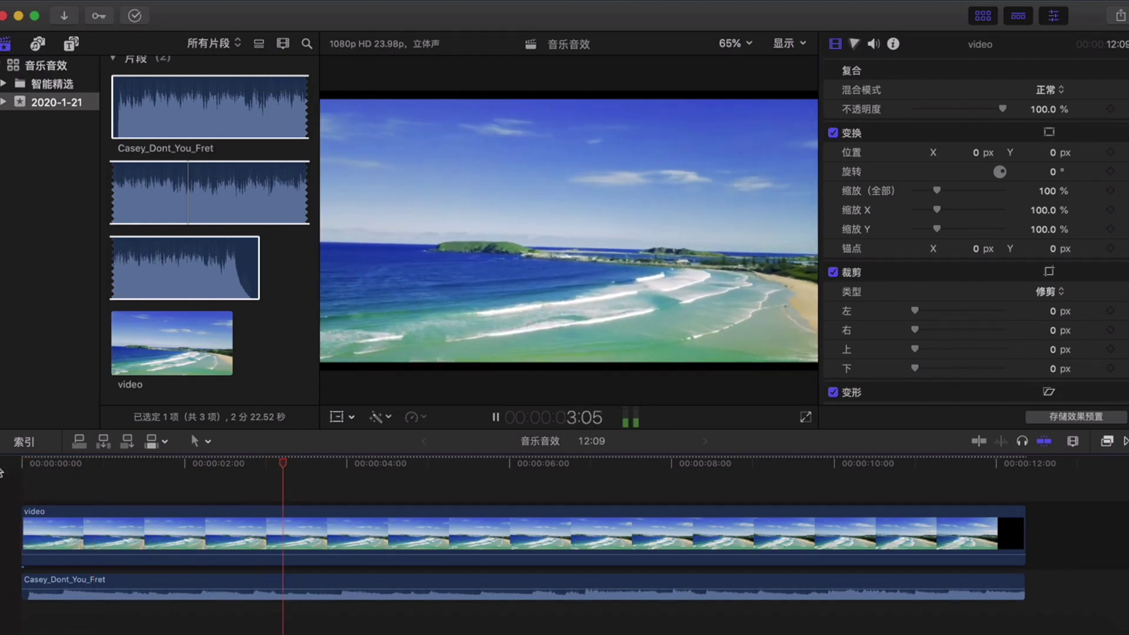
key(space)
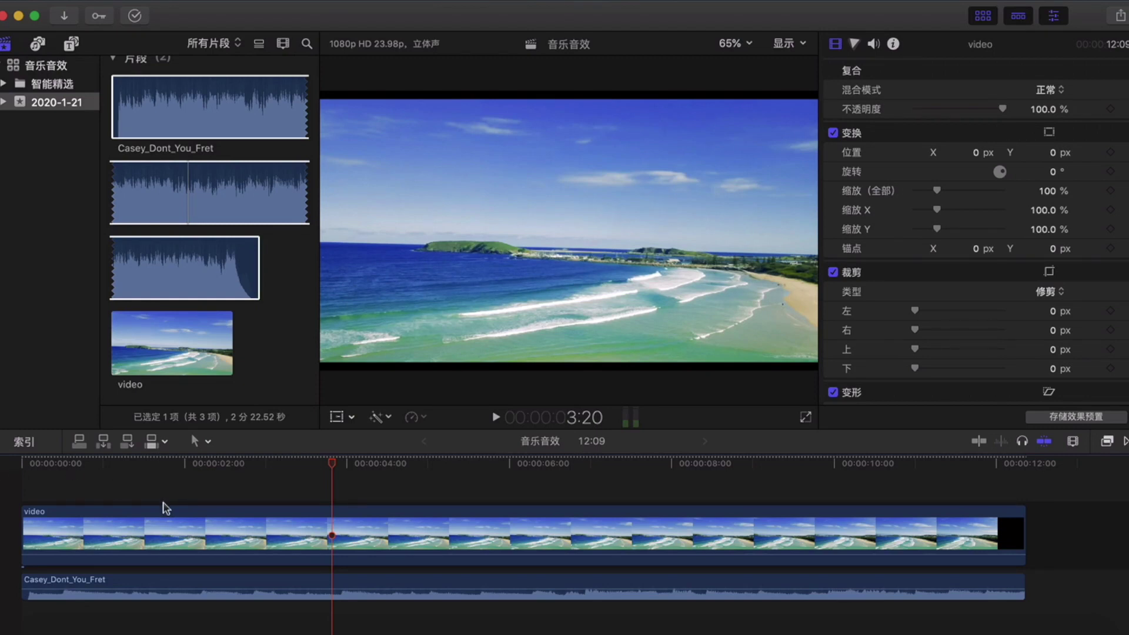
Lower the Casey_Dont_You_Fret clip's volume on the timeline for a playback check, and raise it to 11 dB
mouse_move(416, 588)
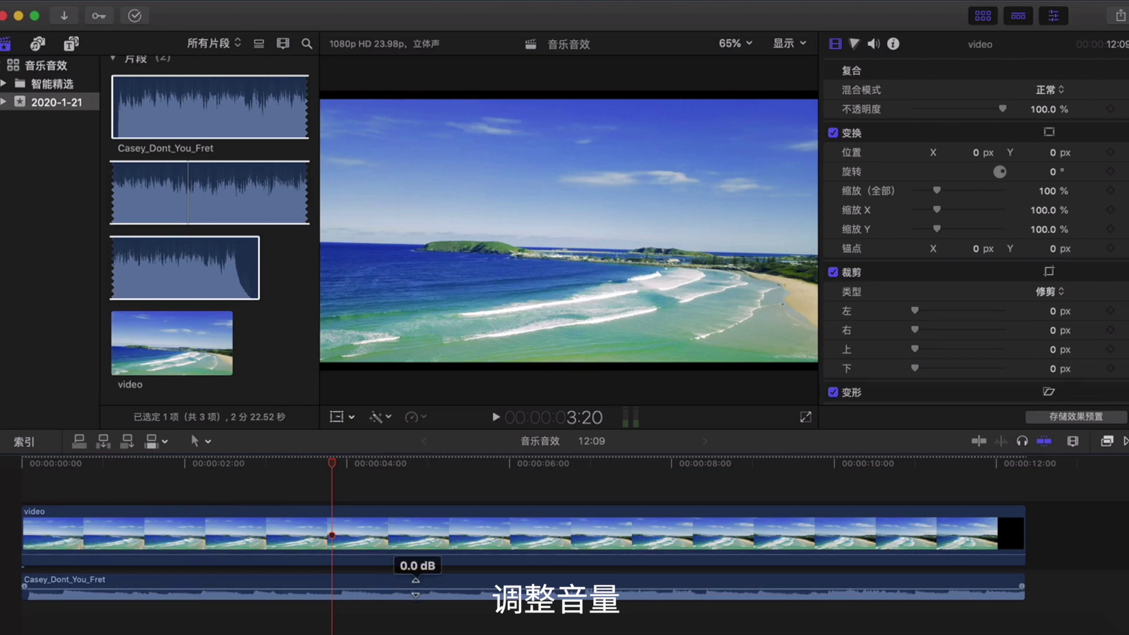
mouse_move(415, 588)
mouse_down()
mouse_move(415, 578)
mouse_move(415, 593)
mouse_up()
key(space)
key(space)
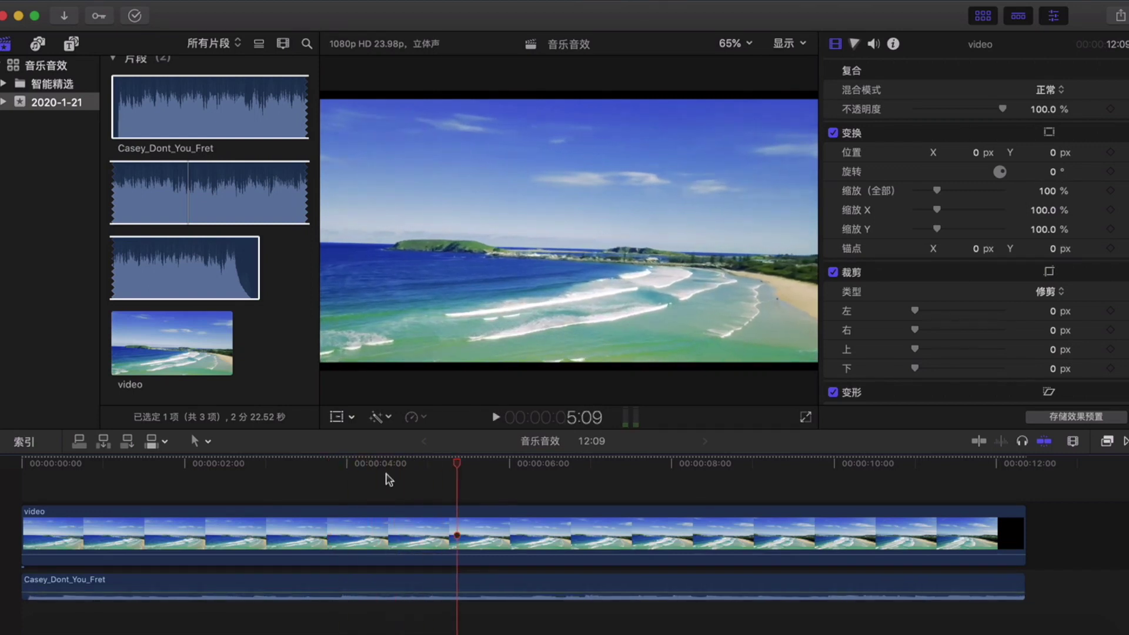
drag(528, 593, 528, 585)
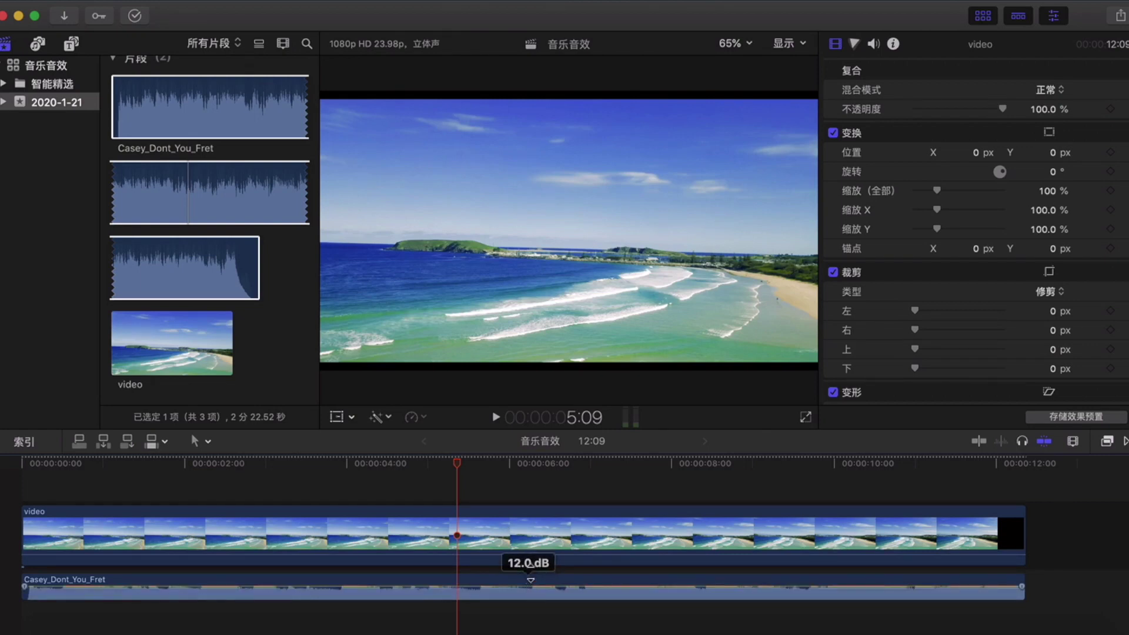
drag(533, 561, 529, 587)
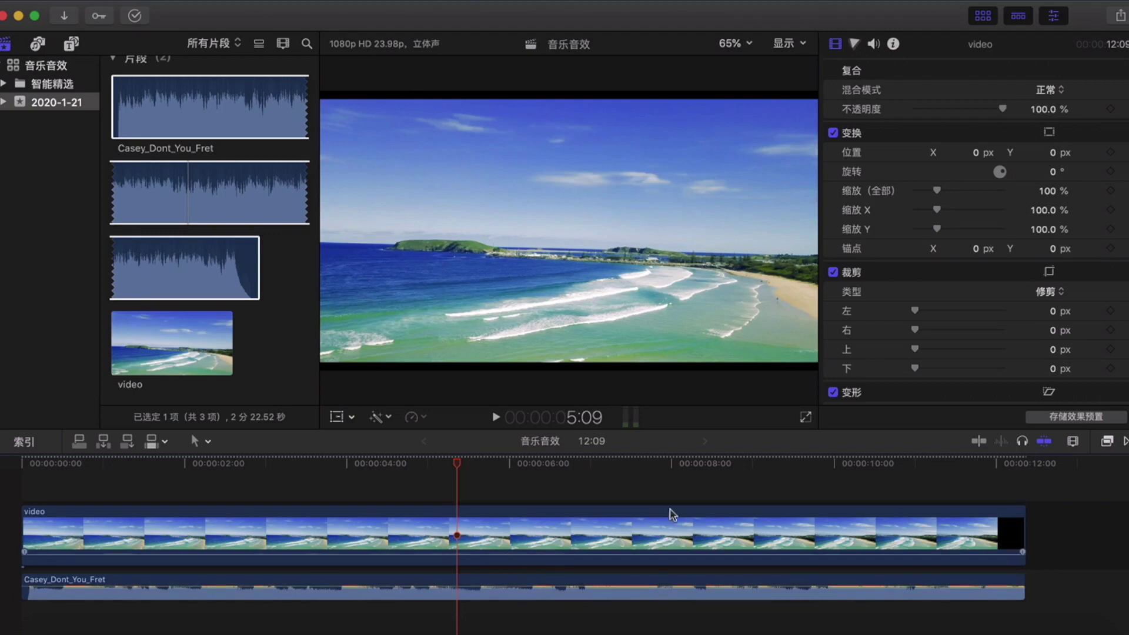
Select the music clip and reduce its volume to -1.9 dB in its audio settings
click(791, 588)
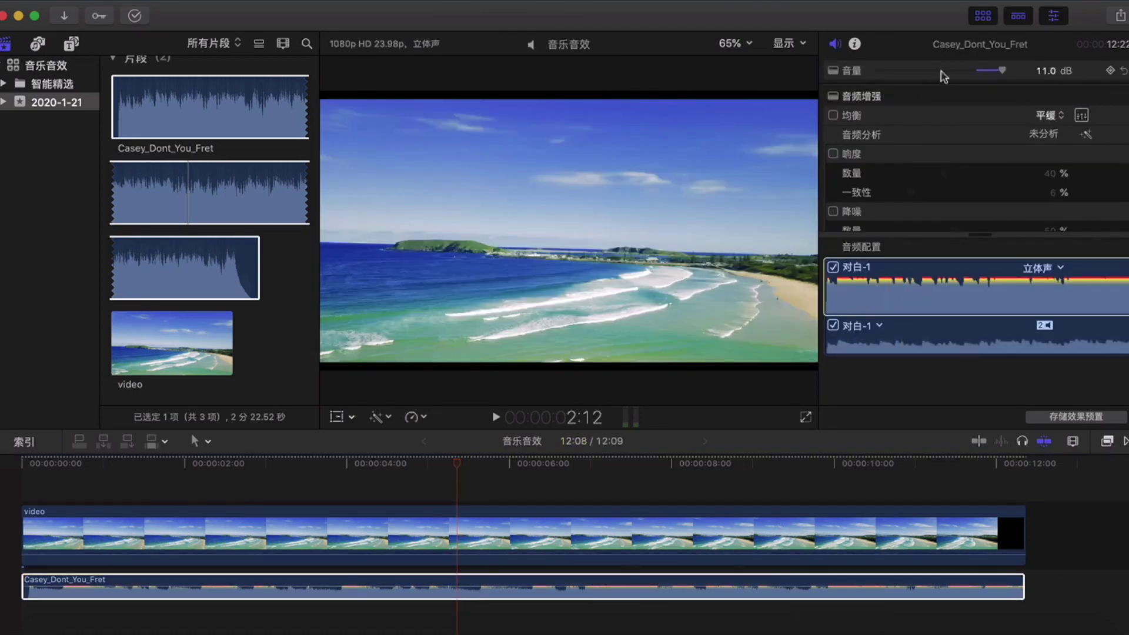
mouse_move(994, 75)
mouse_down()
mouse_move(923, 75)
mouse_move(896, 96)
mouse_move(1007, 83)
mouse_move(974, 80)
mouse_up()
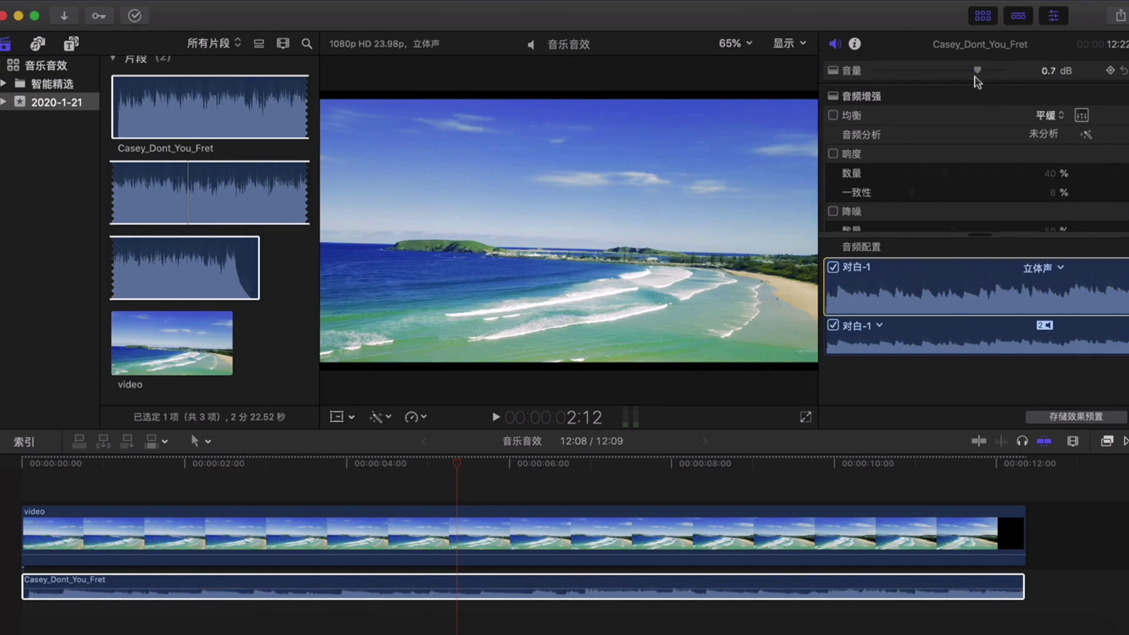
drag(979, 70, 970, 78)
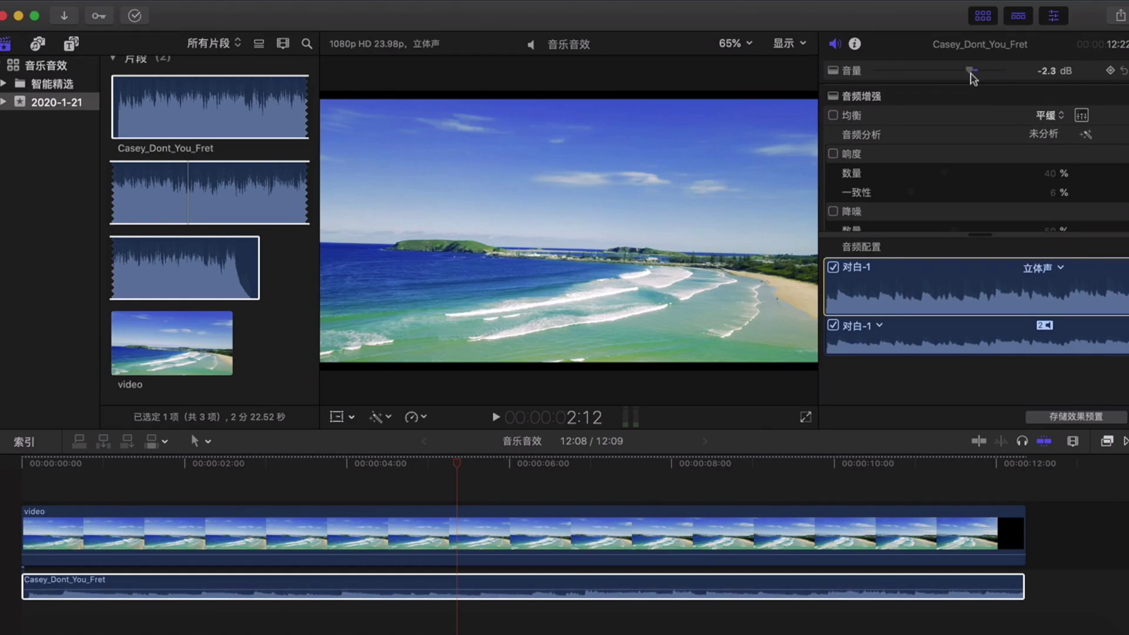
drag(971, 77, 973, 79)
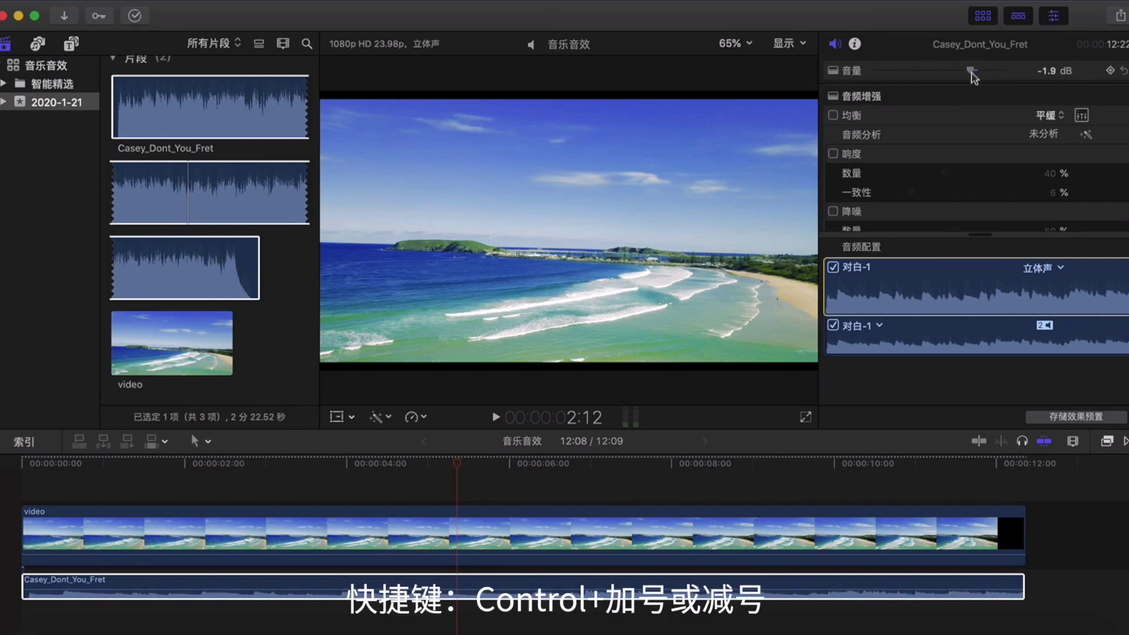
Raise the selected music clip's volume stepwise to about 3.1 dB
key(ctrl+equal)
key(ctrl+equal)
key(ctrl+equal)
key(ctrl+equal)
key(ctrl+equal)
key(ctrl+equal)
key(ctrl+equal)
key(ctrl+equal)
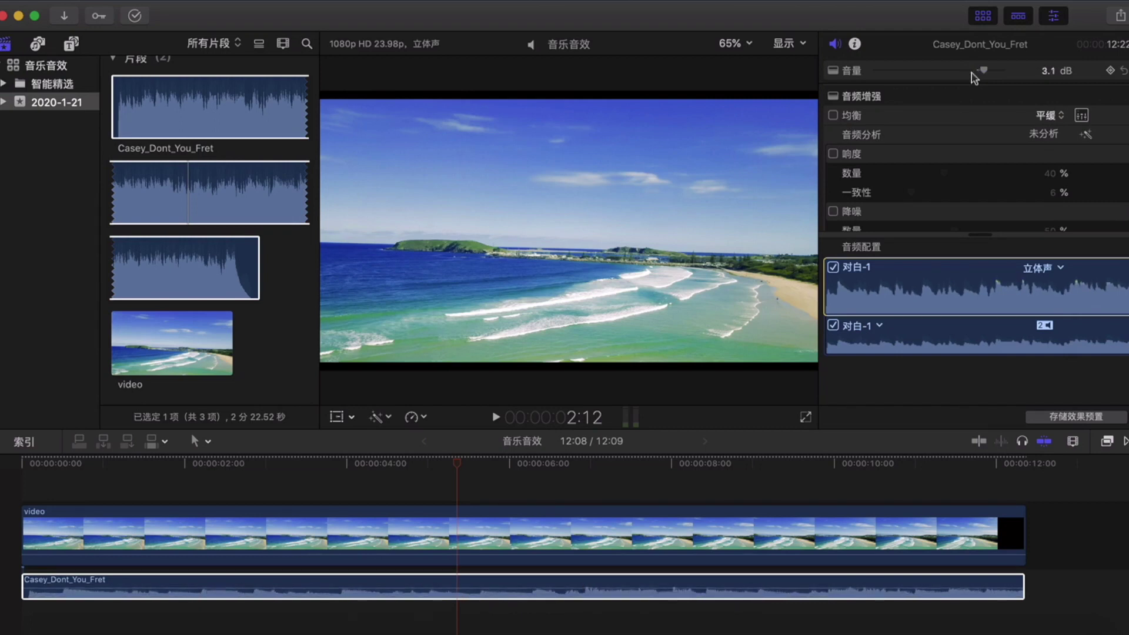
Lower the selected music clip's volume stepwise to -6.9 dB
key(ctrl+minus)
key(ctrl+minus)
key(ctrl+minus)
key(ctrl+minus)
key(ctrl+minus)
key(ctrl+minus)
key(ctrl+minus)
key(ctrl+minus)
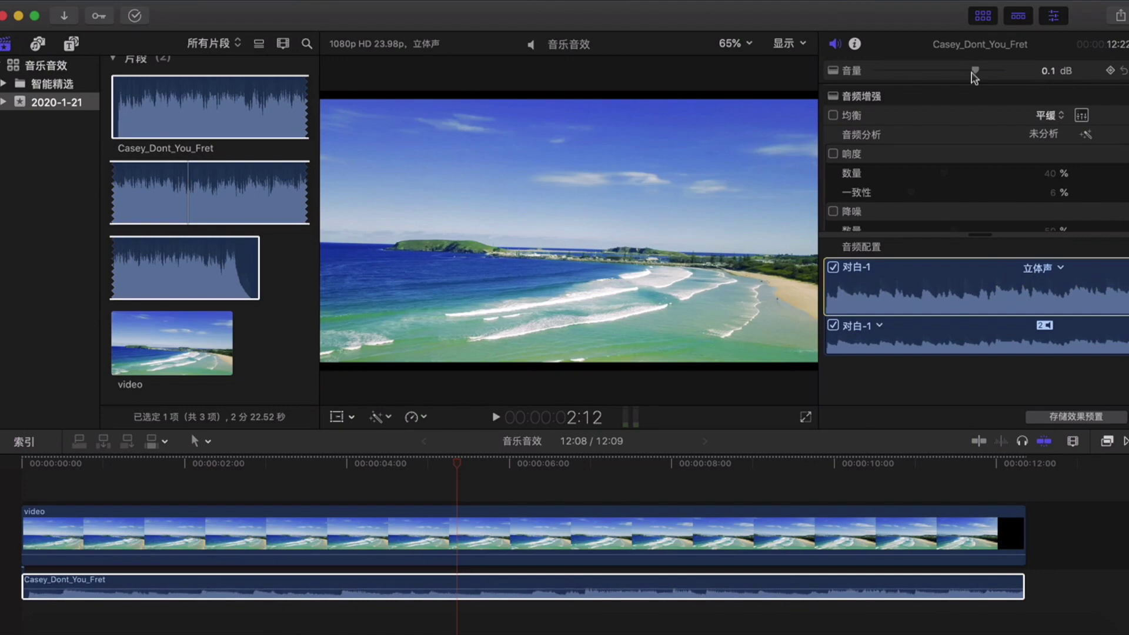
key(ctrl+minus)
key(ctrl+minus)
key(ctrl+minus)
key(ctrl+minus)
key(ctrl+minus)
key(ctrl+minus)
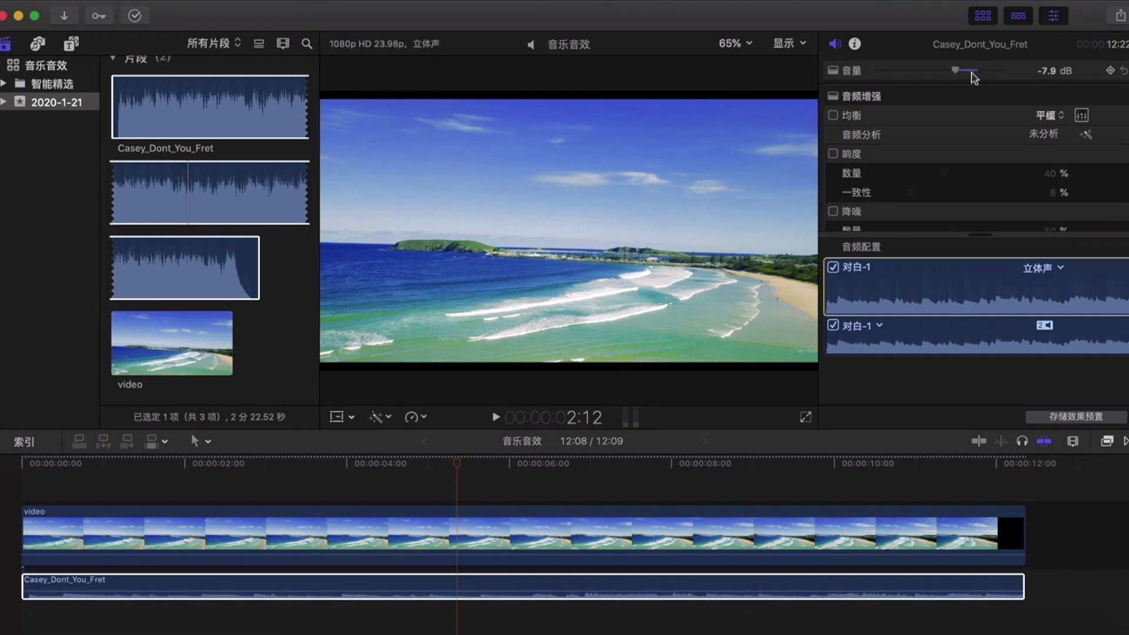
key(ctrl+equal)
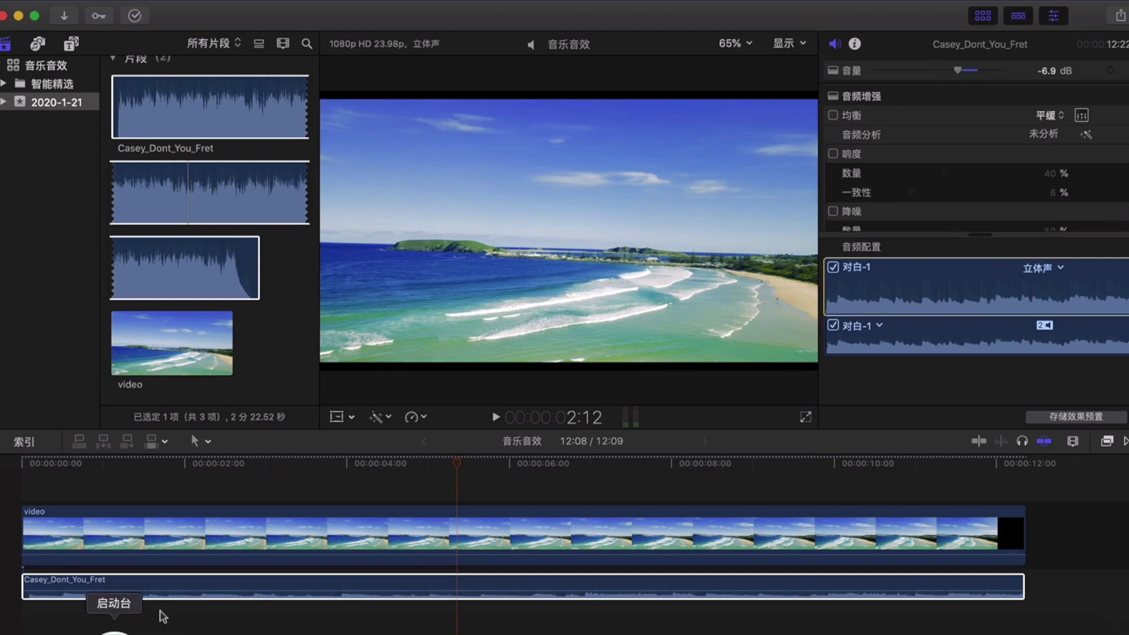
Play the project from near the beginning to hear the reduced music volume
click(37, 488)
key(space)
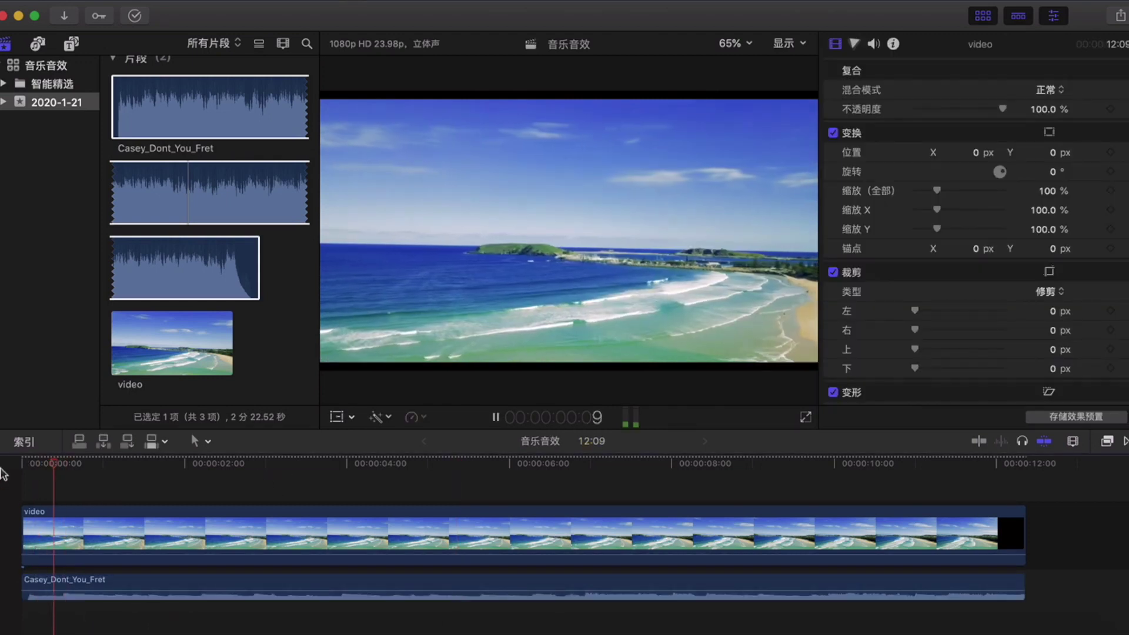
key(space)
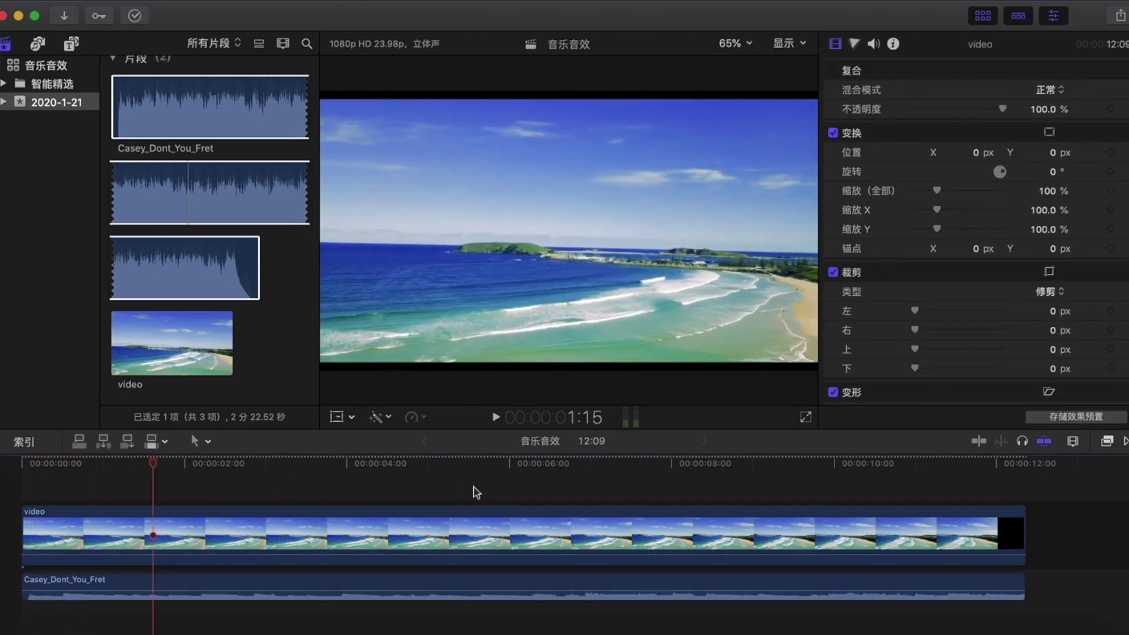
Add a fade-in and a fade-out of about 1 second each to the start and end of the music clip
drag(154, 470, 18, 471)
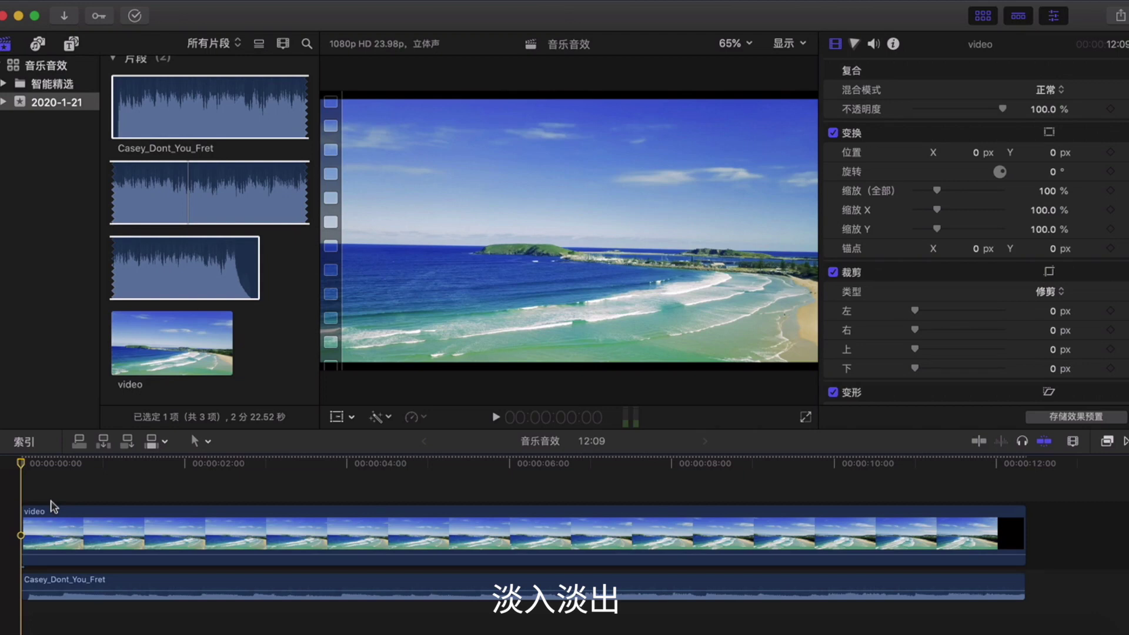
mouse_move(32, 593)
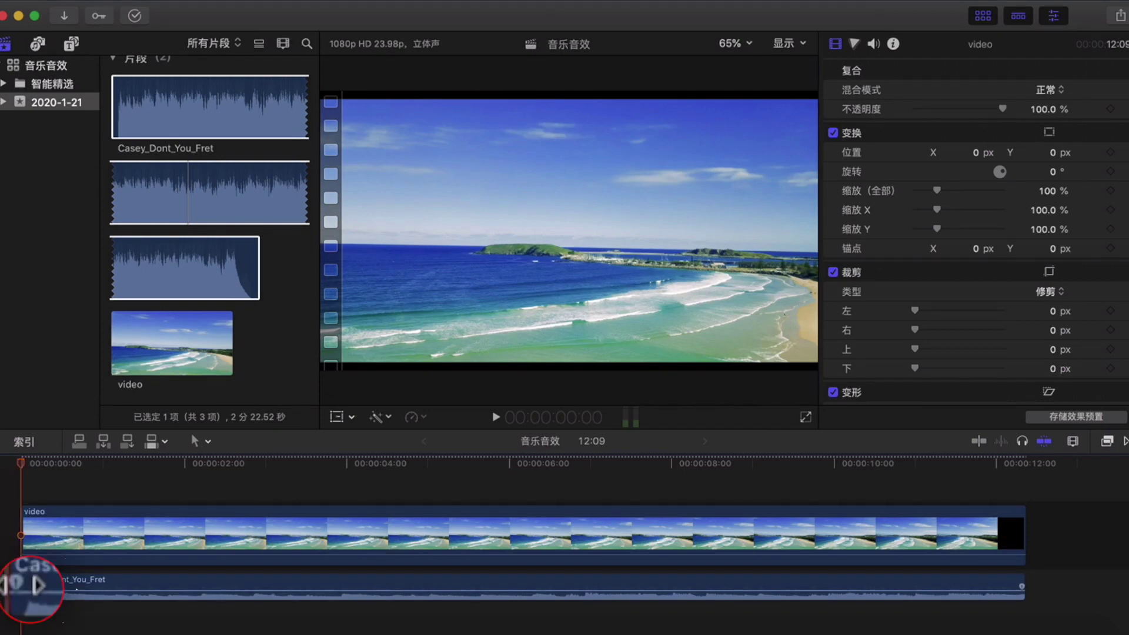
drag(24, 587, 121, 585)
mouse_move(1023, 590)
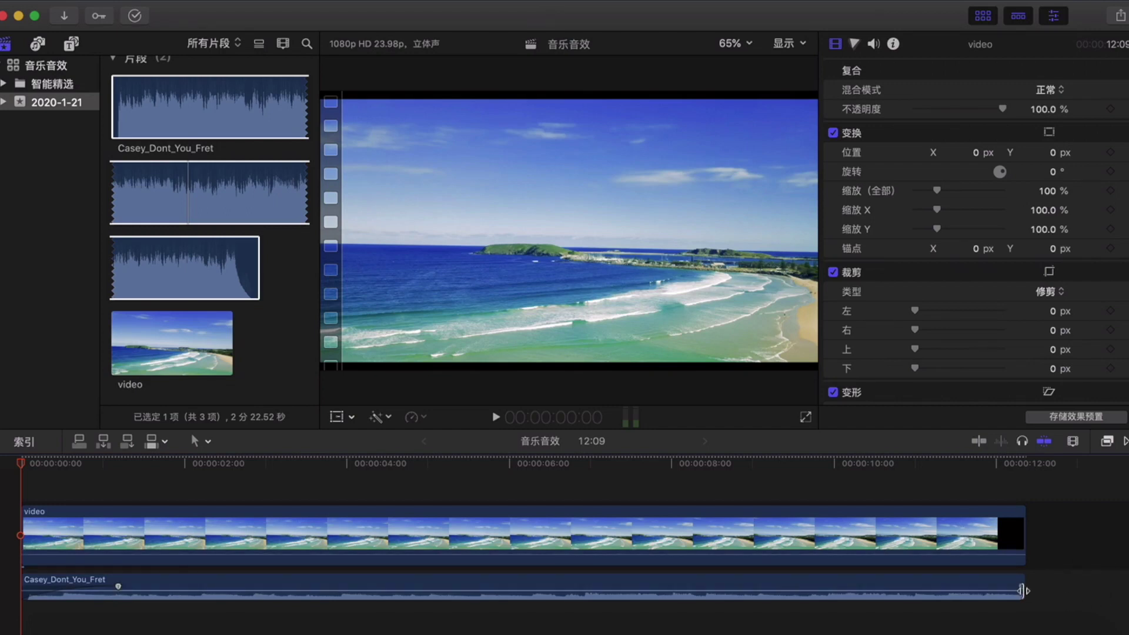
drag(1023, 588, 940, 586)
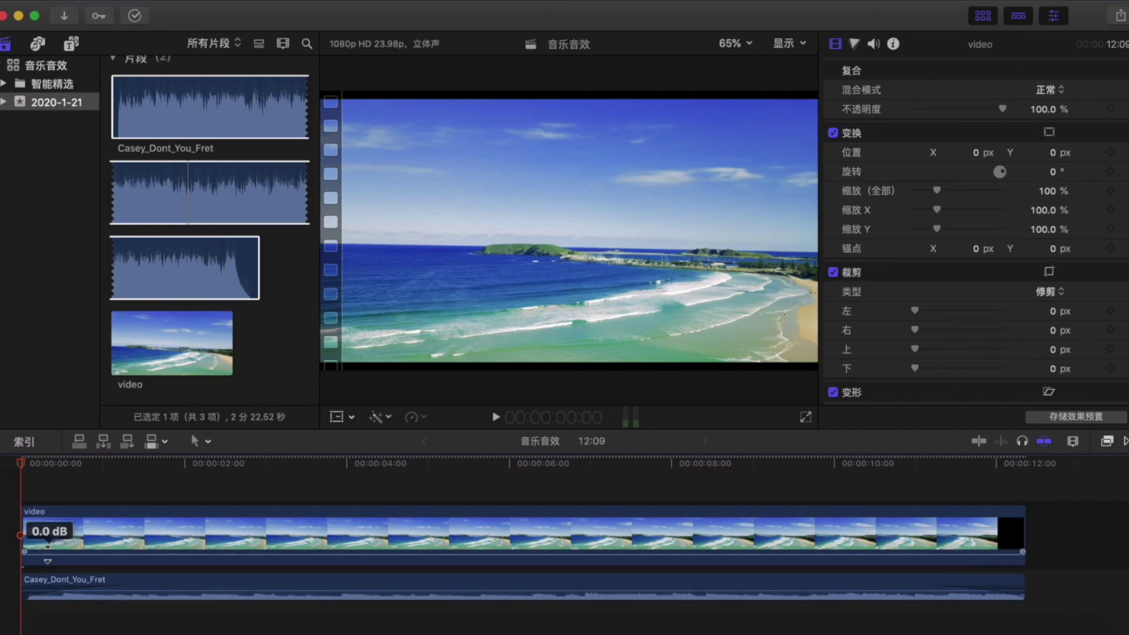
Play the project from the beginning and skim toward its end to check the music fades
key(space)
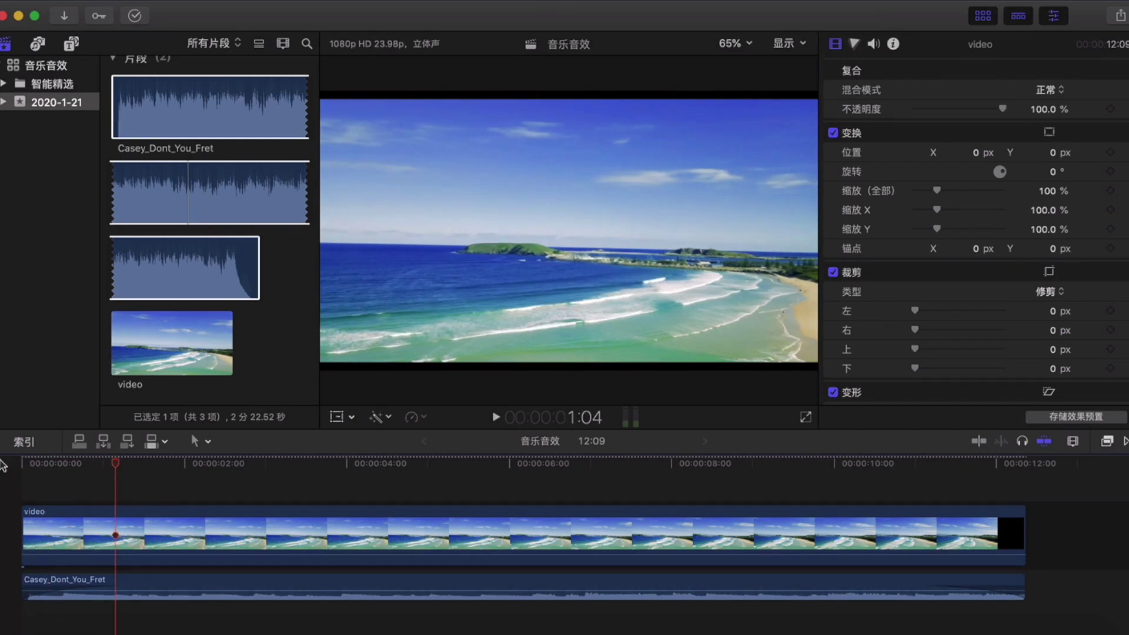
click(24, 466)
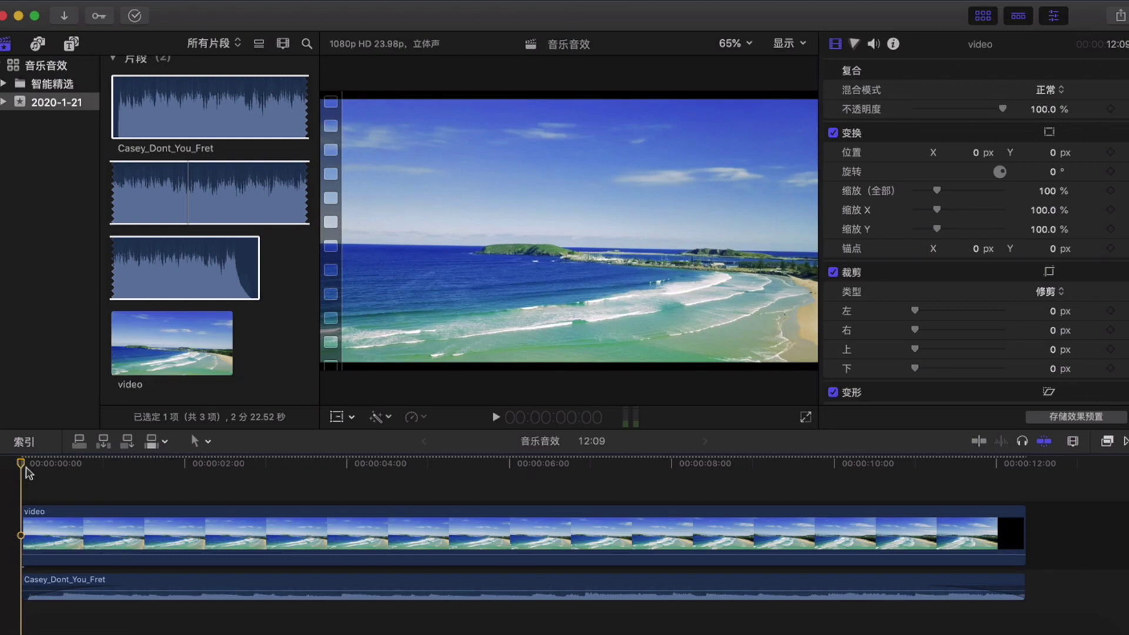
key(space)
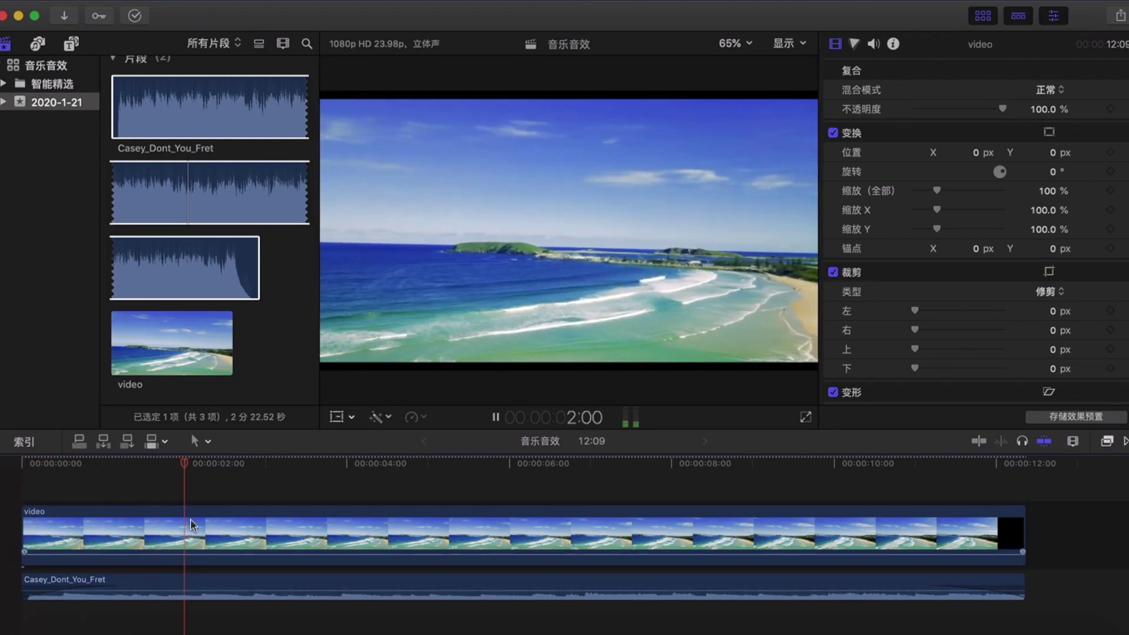
key(space)
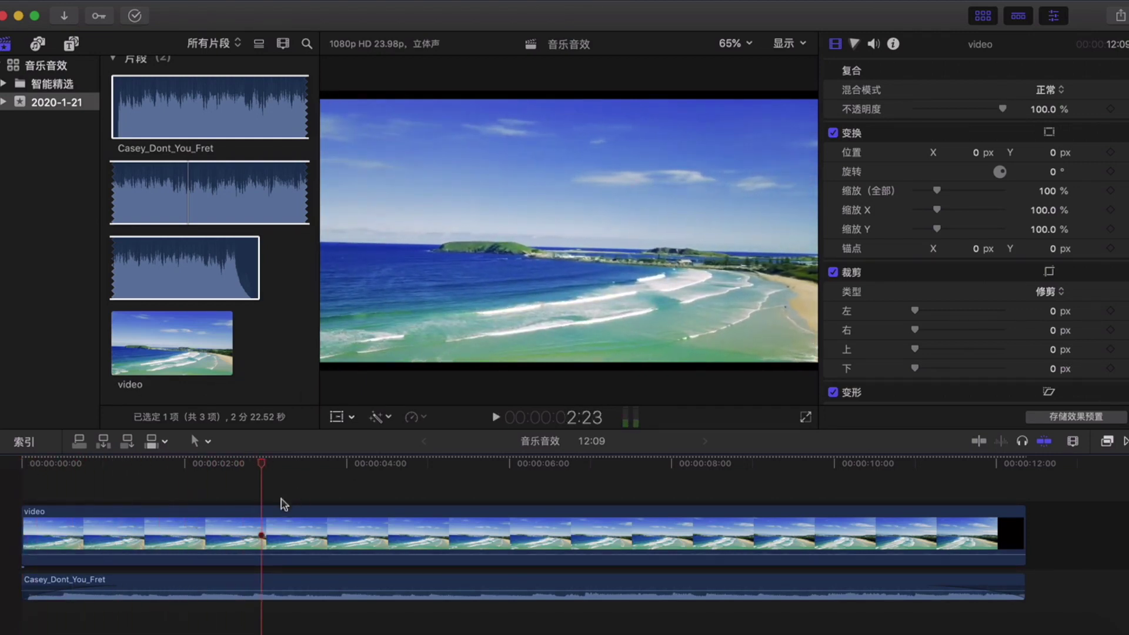
drag(264, 473, 839, 493)
key(Home)
key(space)
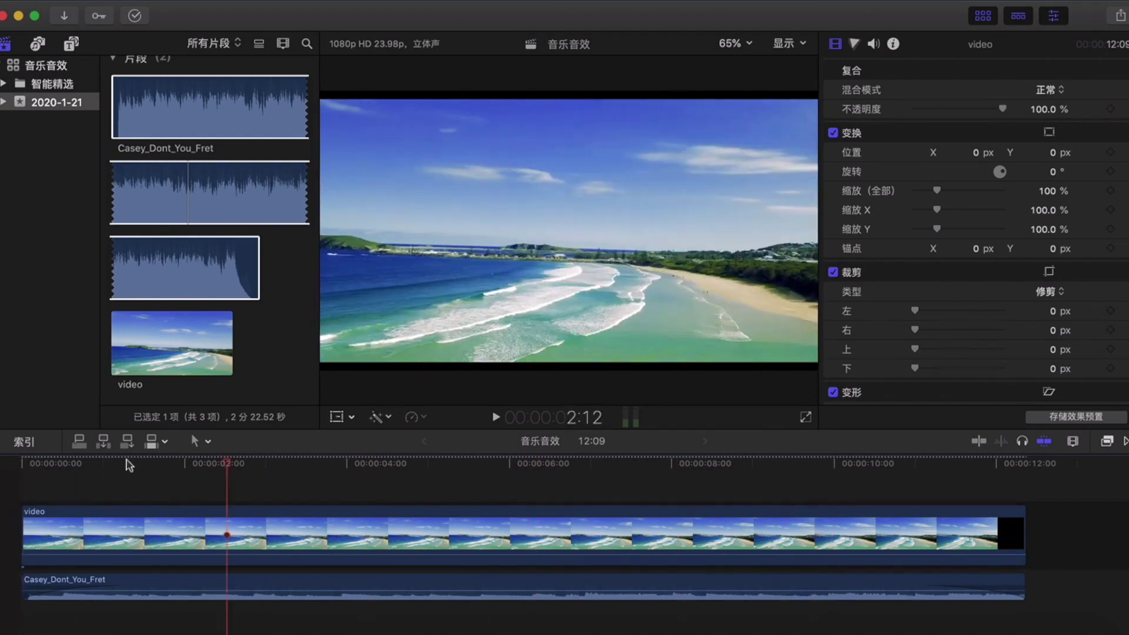
Return the playhead to the start of the project, open the sound effects library and browse its list
key(space)
key(Home)
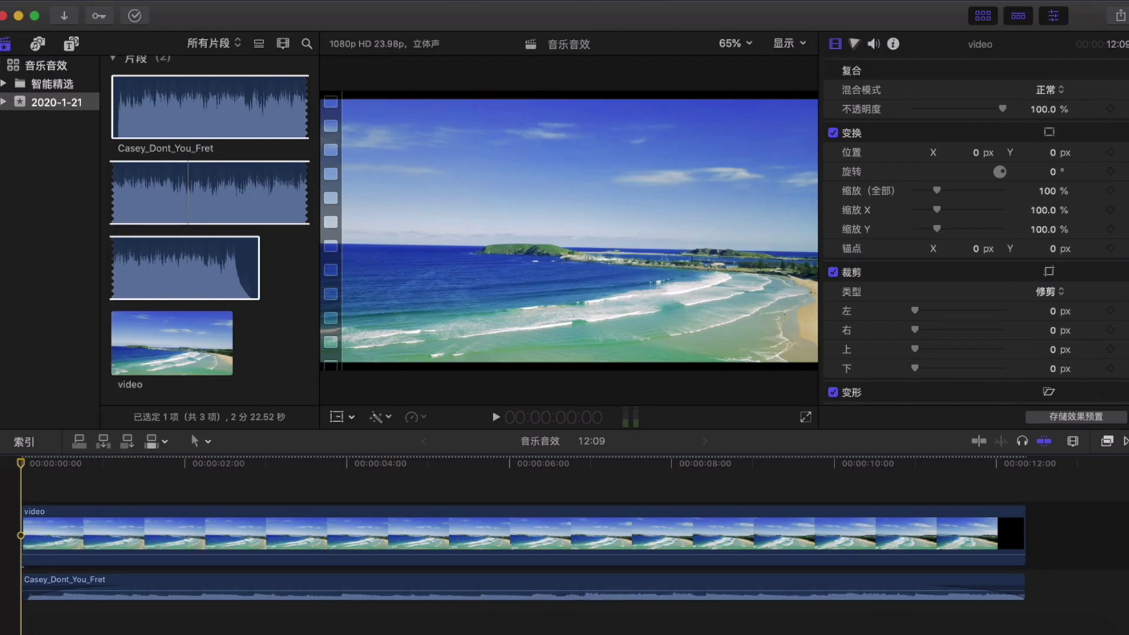
click(37, 46)
click(52, 104)
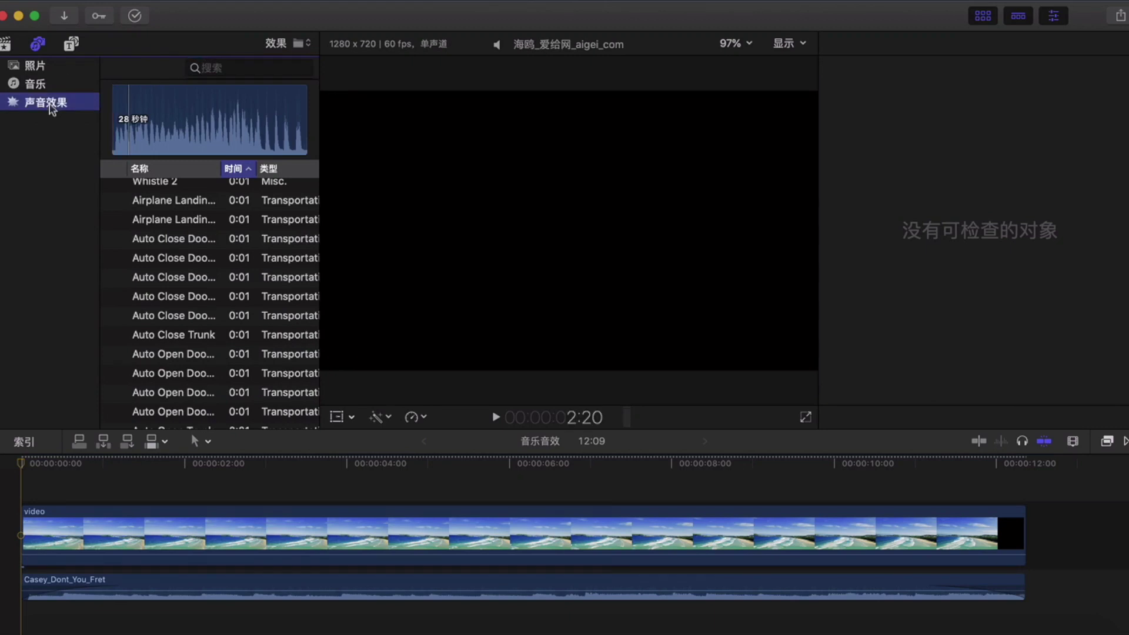
scroll(175, 230, up, 1)
scroll(174, 231, down, 10)
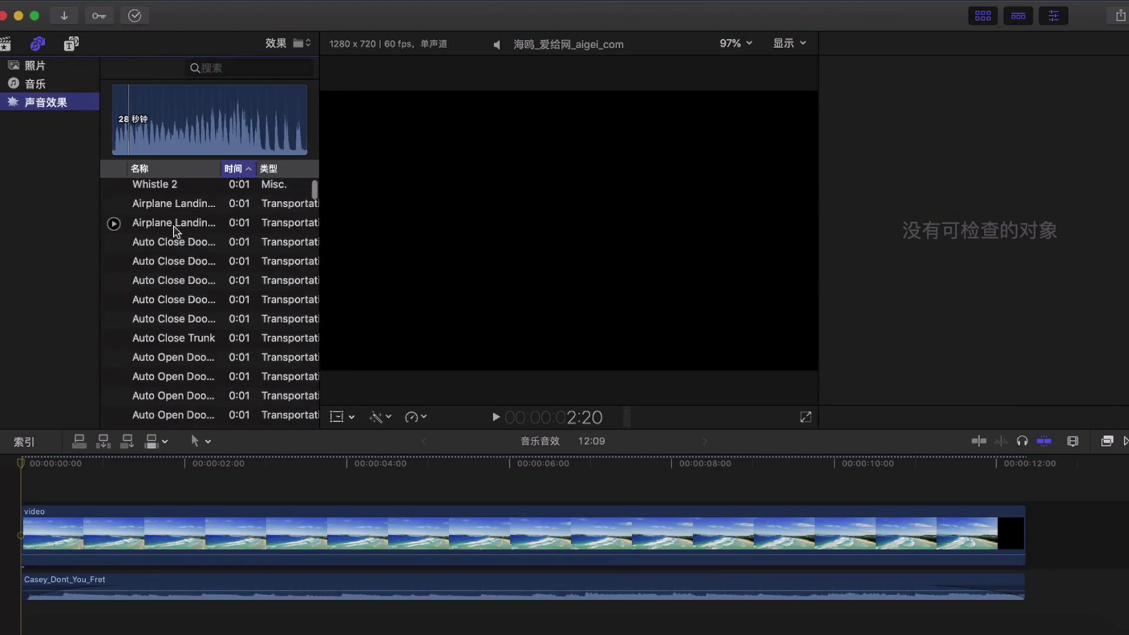
scroll(177, 231, down, 10)
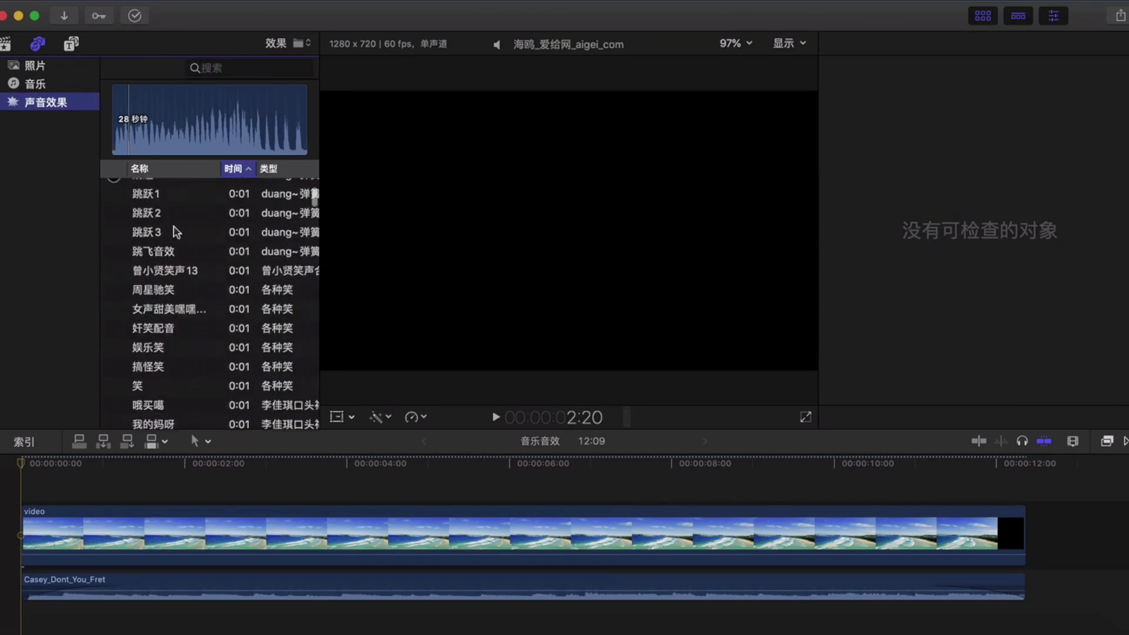
scroll(176, 231, down, 15)
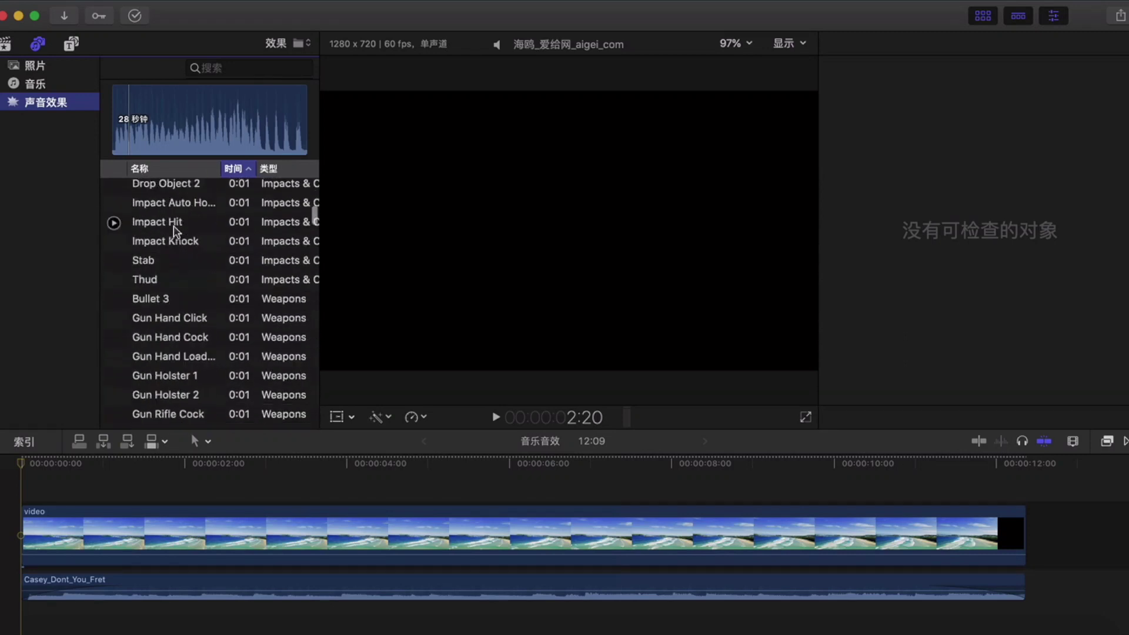
scroll(167, 254, down, 10)
scroll(171, 247, up, 3)
scroll(188, 293, down, 2)
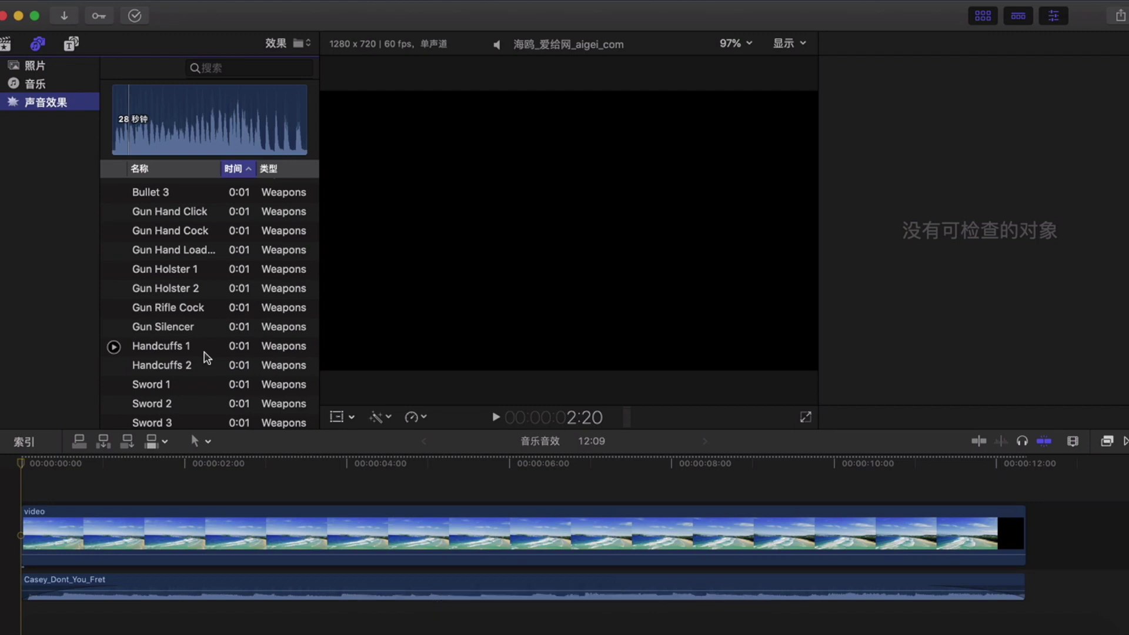
Search the sound effects for 海浪 and connect the 0:32 海浪声(清新海风海浪) effect at the project's start, below the music
click(228, 60)
text(bullet)
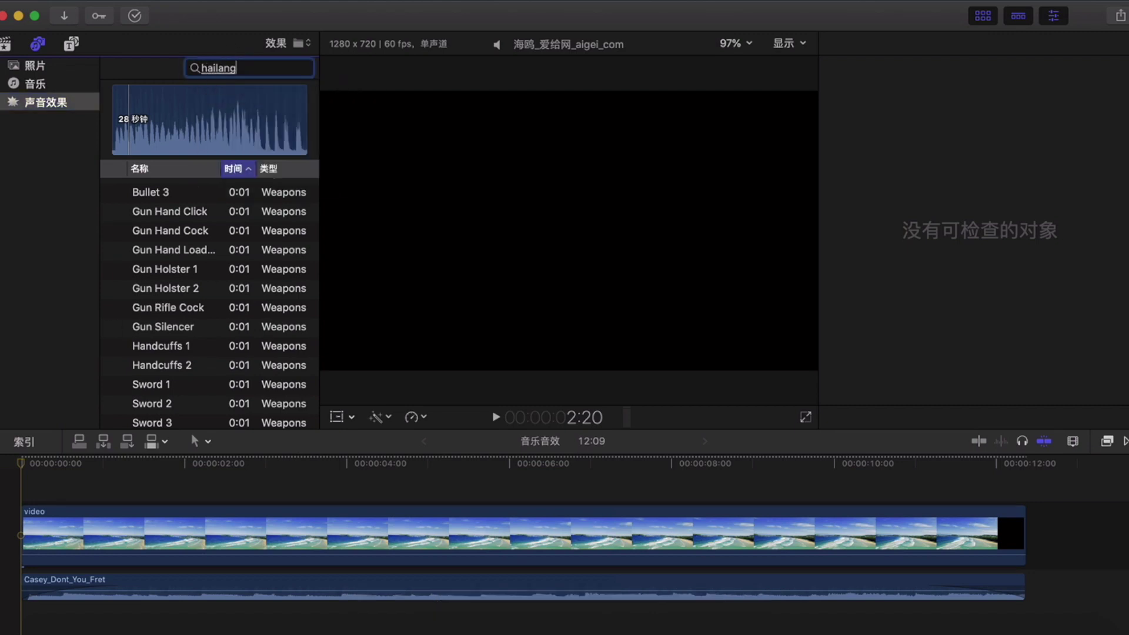
key(BackSpace)
key(BackSpace)
key(BackSpace)
key(BackSpace)
key(BackSpace)
key(BackSpace)
text(hailang)
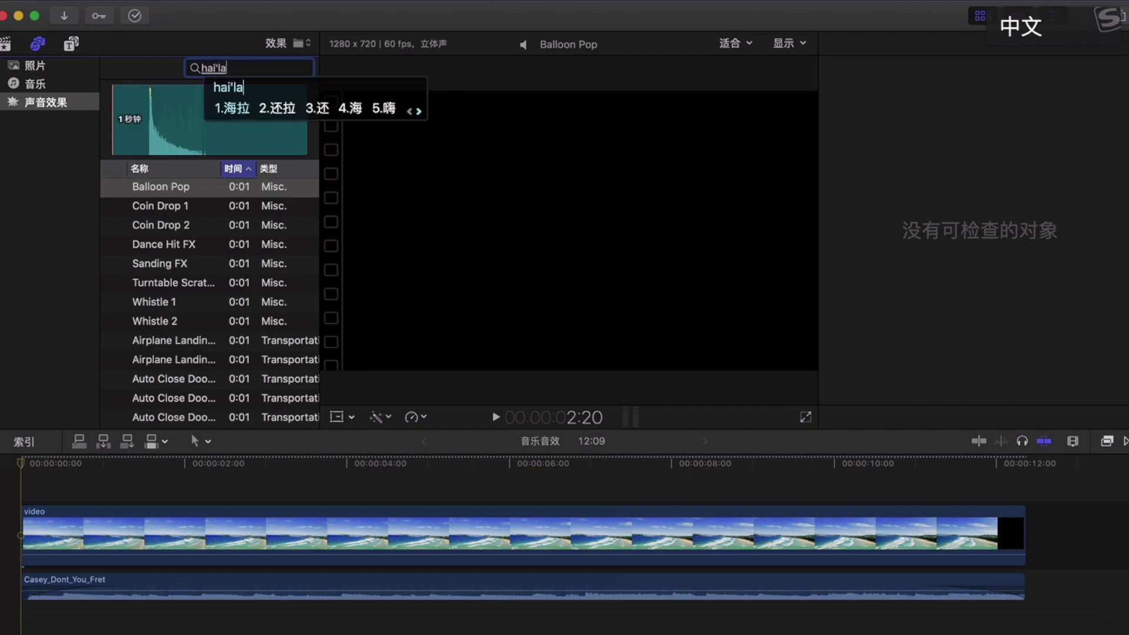
key(space)
click(173, 210)
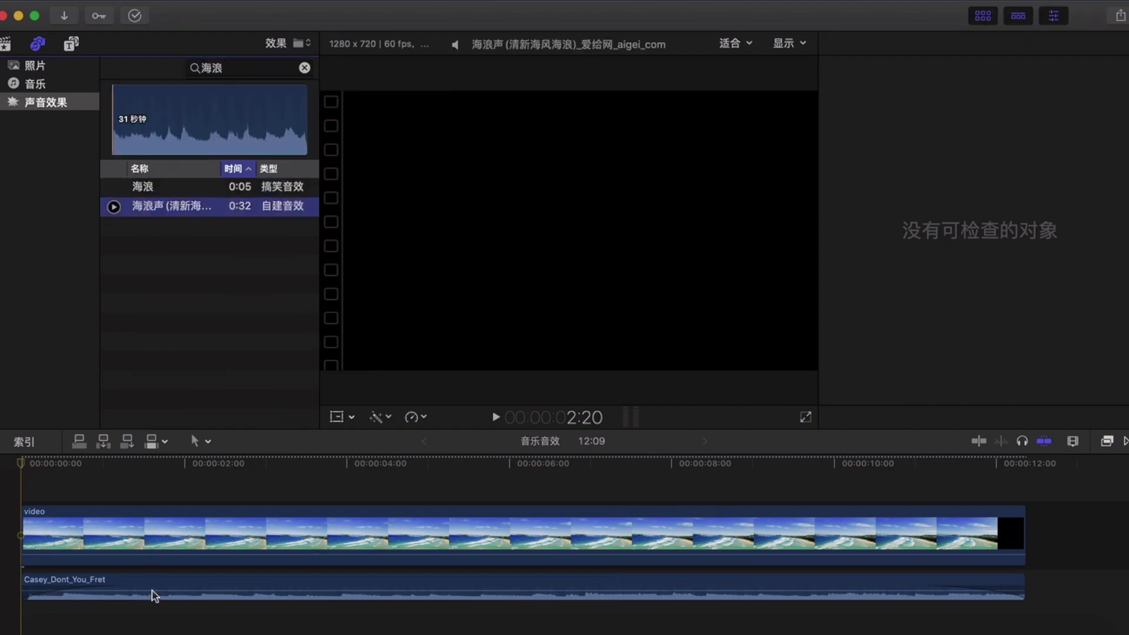
click(78, 441)
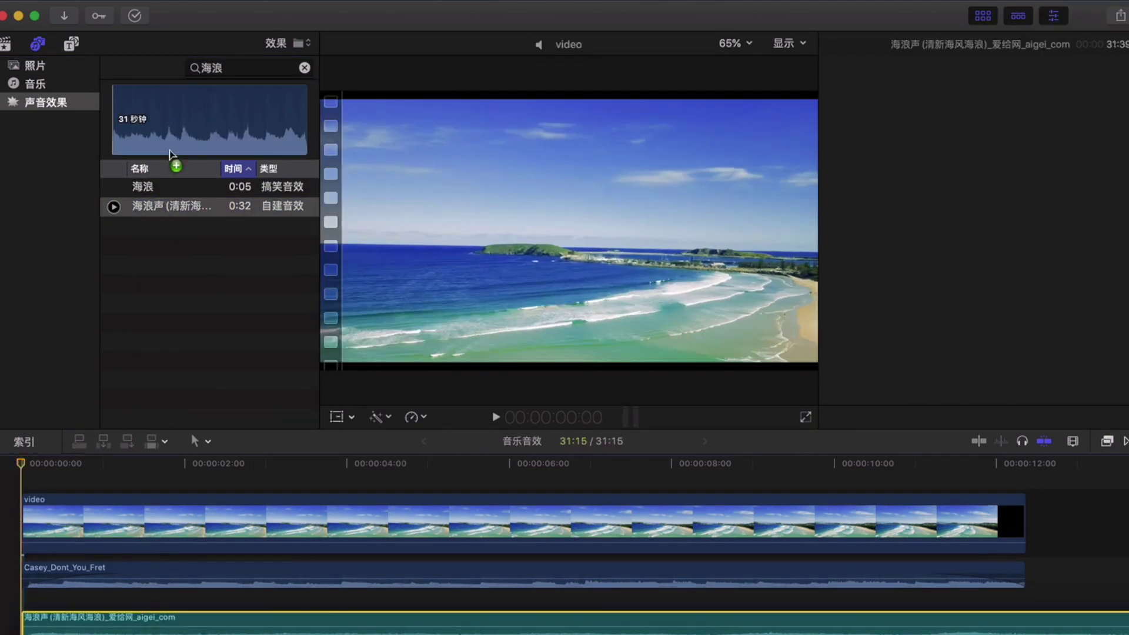
Search the sound effects for 海鸥 and add the 0:28 seagull effect at the project's start, below the wave sound
click(247, 67)
key(BackSpace)
key(BackSpace)
text(haiou)
key(space)
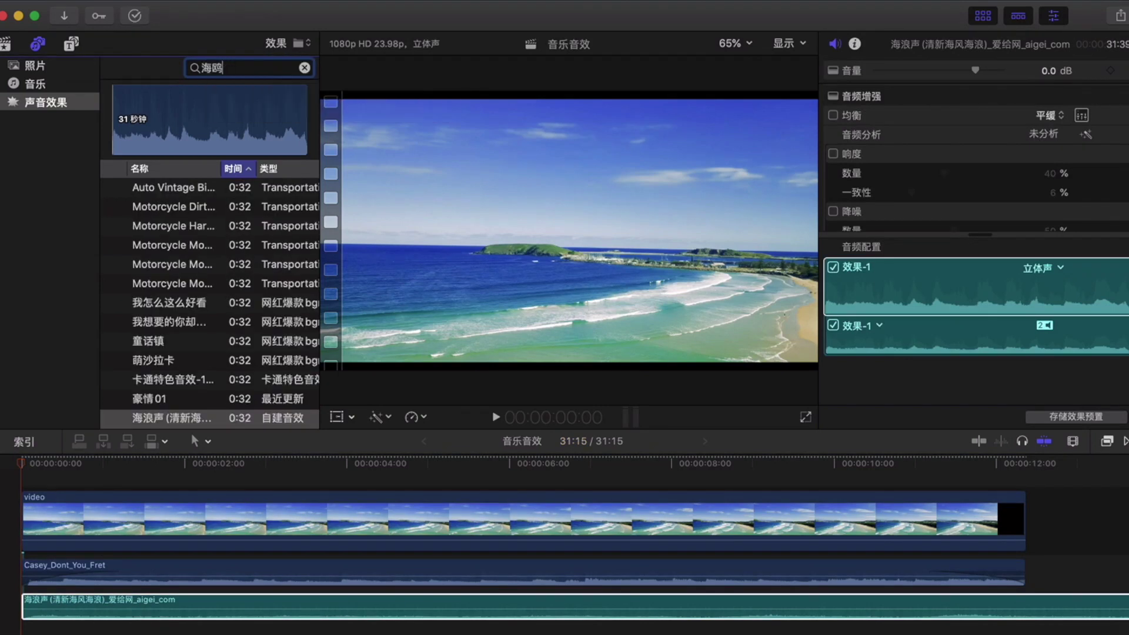
click(196, 186)
scroll(273, 478, down, 2)
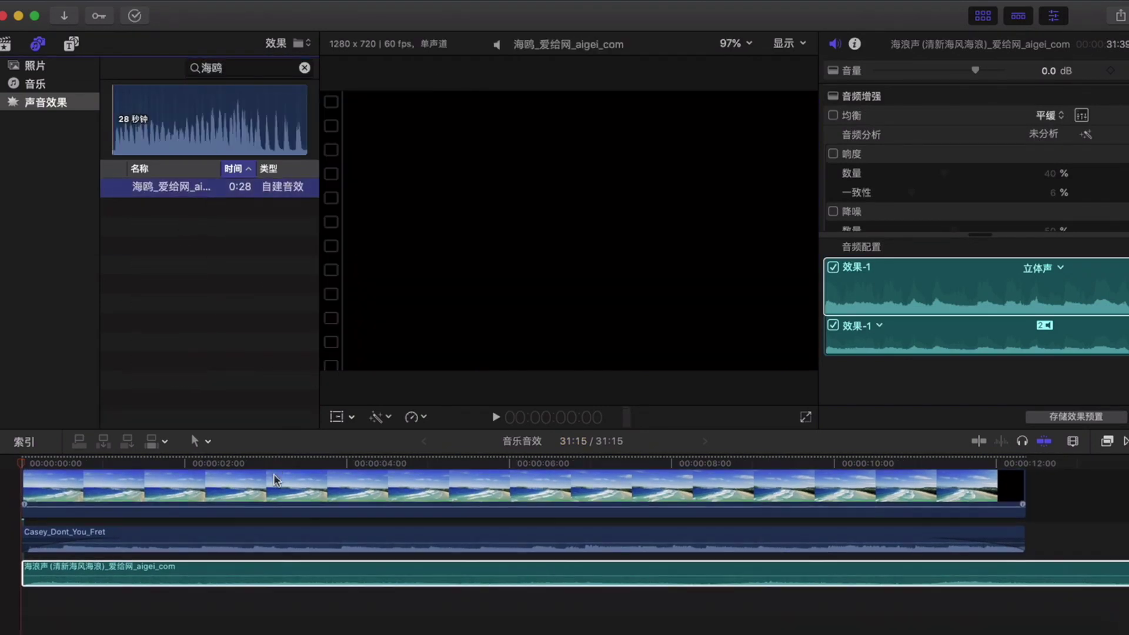
drag(241, 194, 182, 601)
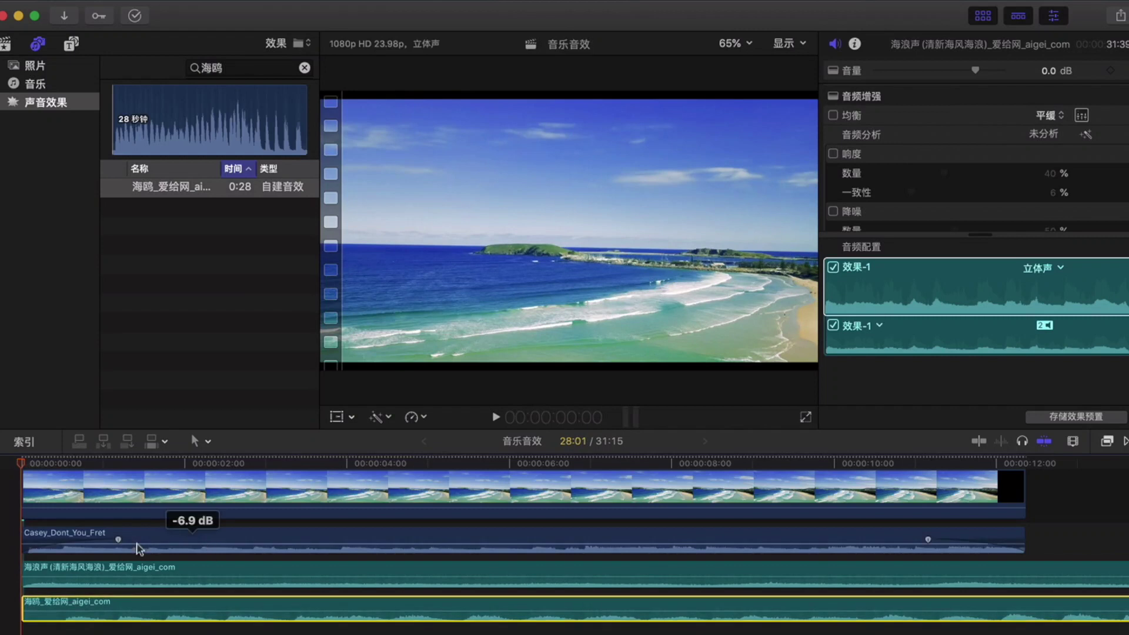
Trim the ends of the wave and seagull sound clips to the end of the video at 12:09
scroll(76, 500, up, 1)
click(1038, 492)
click(1059, 594)
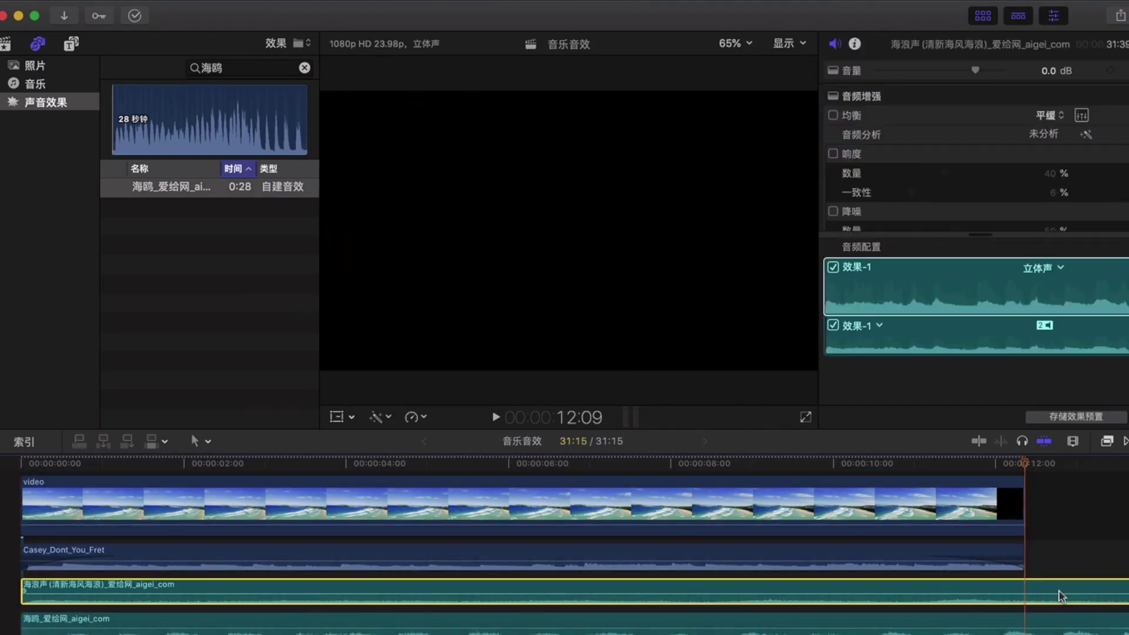
click(1060, 625)
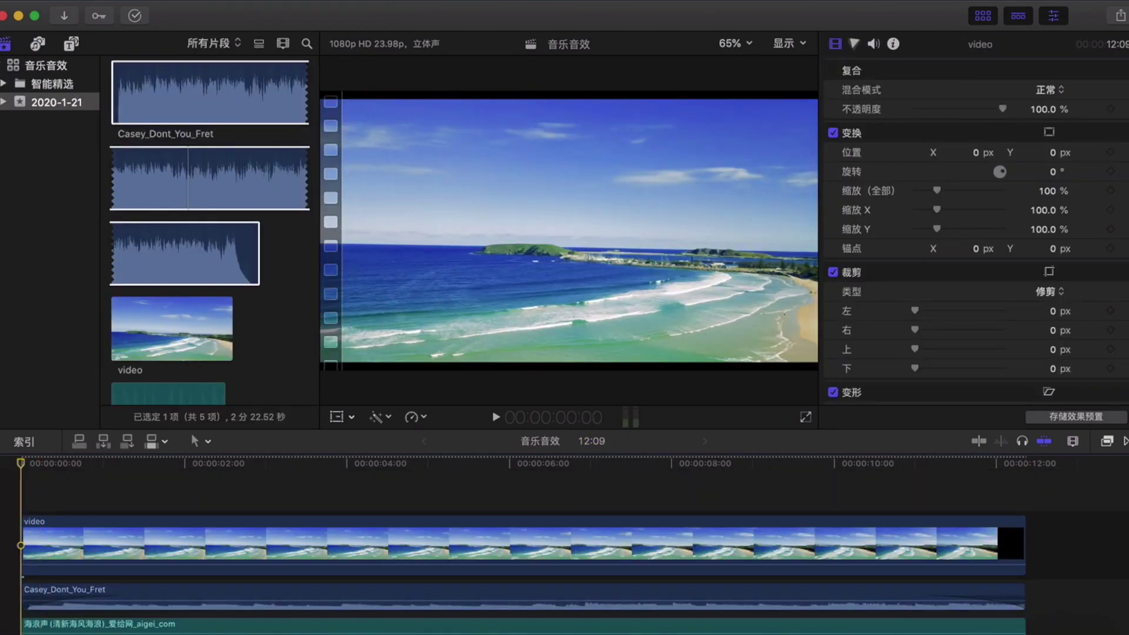
Play the project from the beginning to hear the music with both sound effects, and skim its middle part
key(space)
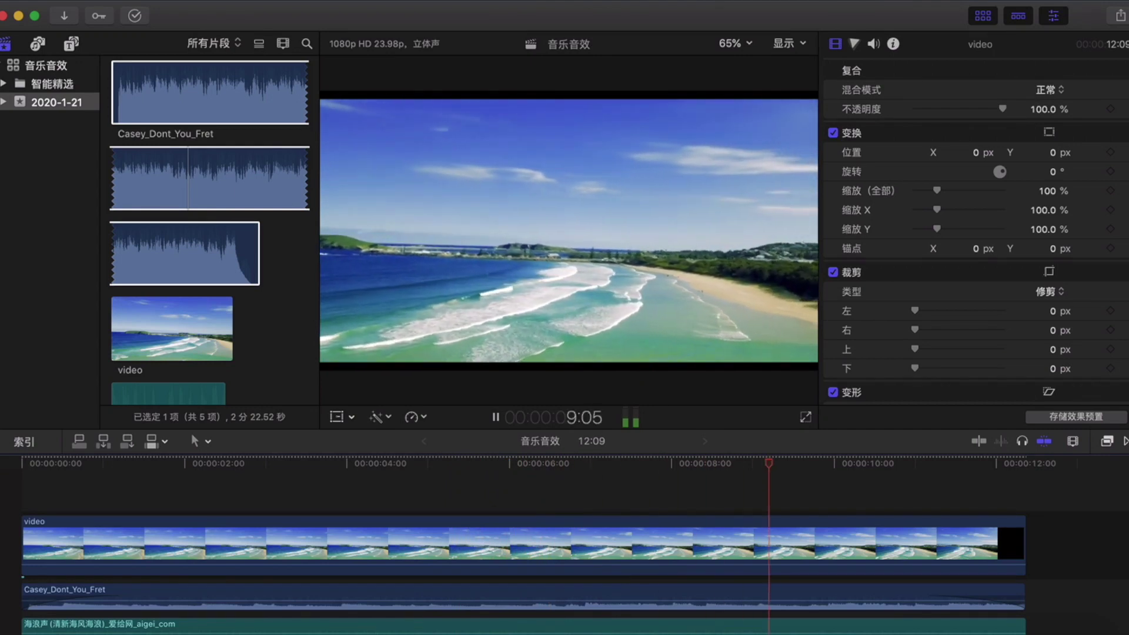
key(space)
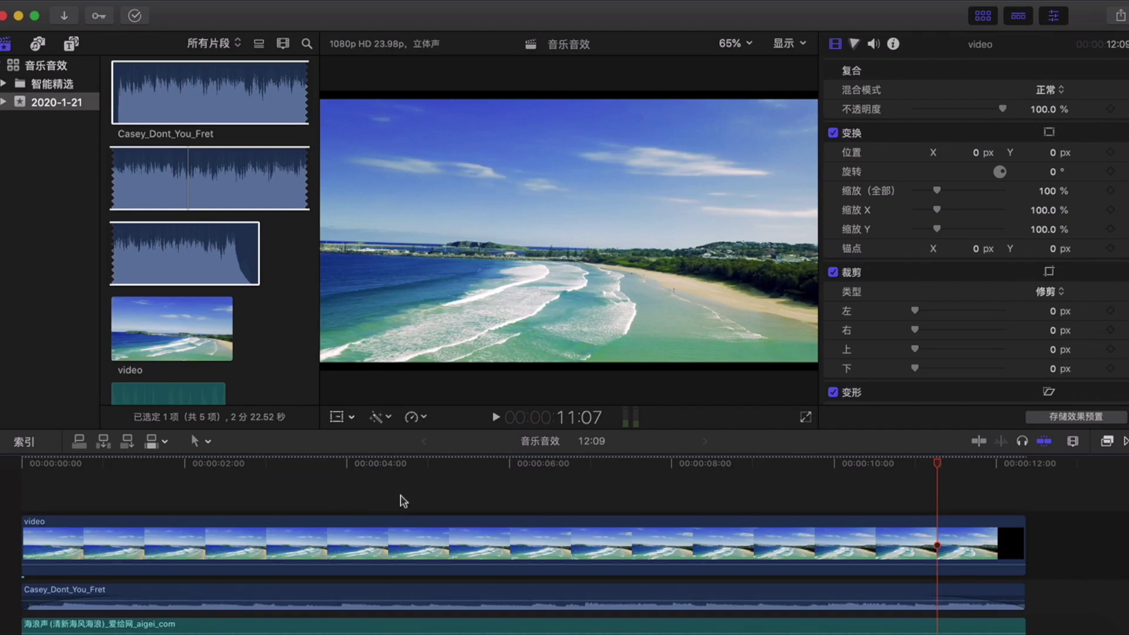
click(346, 510)
drag(346, 470, 376, 484)
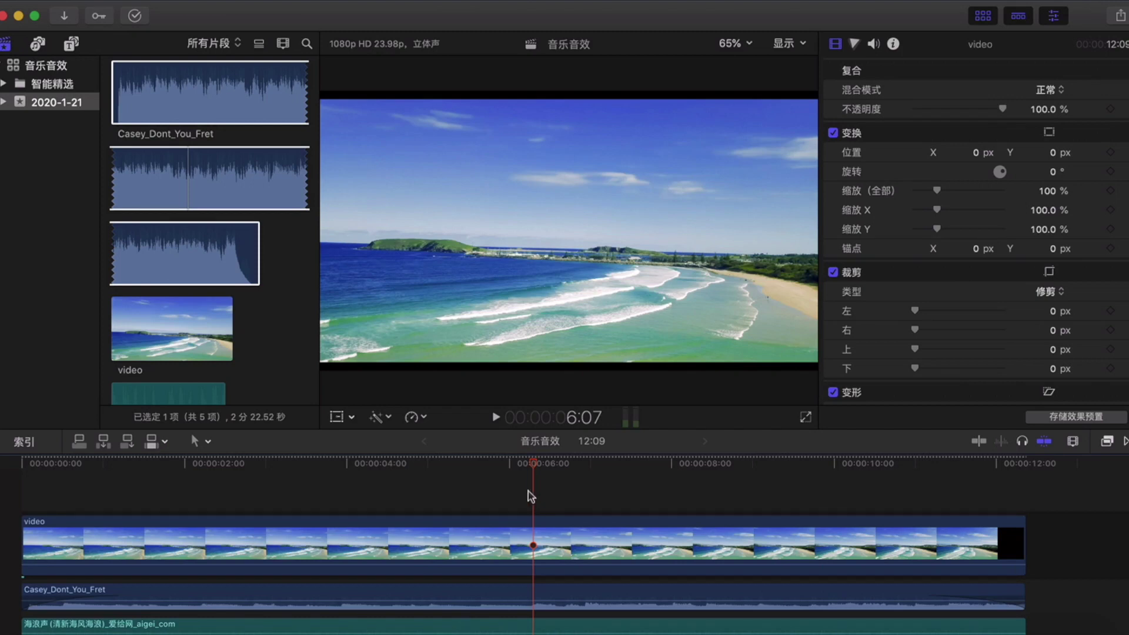
Add volume keyframes to the music clip at about 4.9, 5.2, 6.8 and 7.1 seconds and lower the middle section to -33.0 dB
click(417, 479)
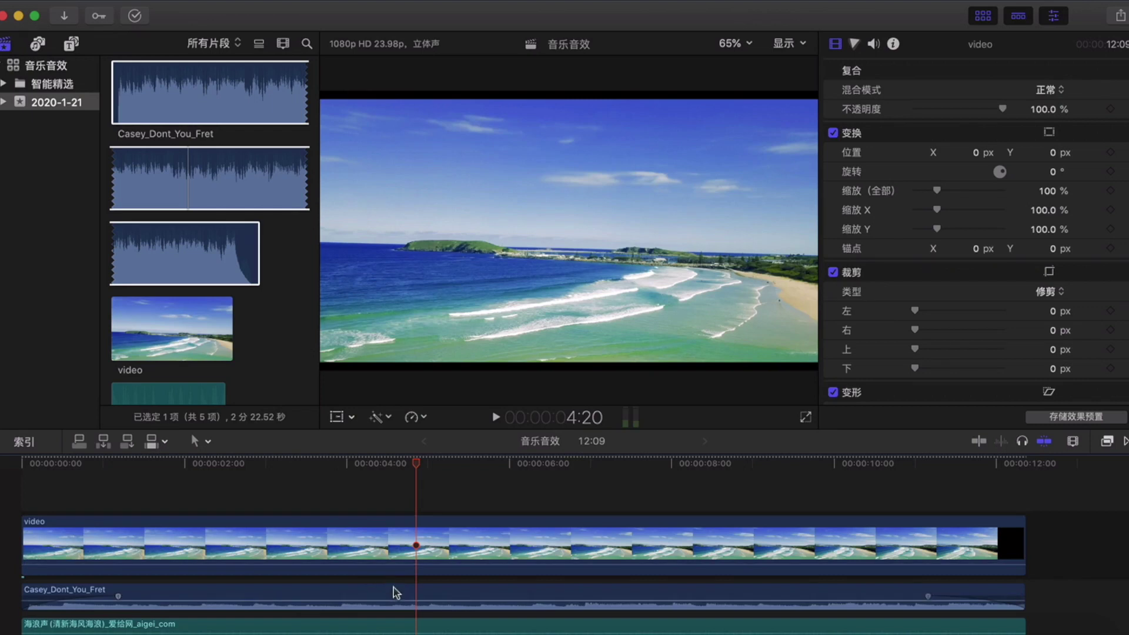
alt+click(417, 599)
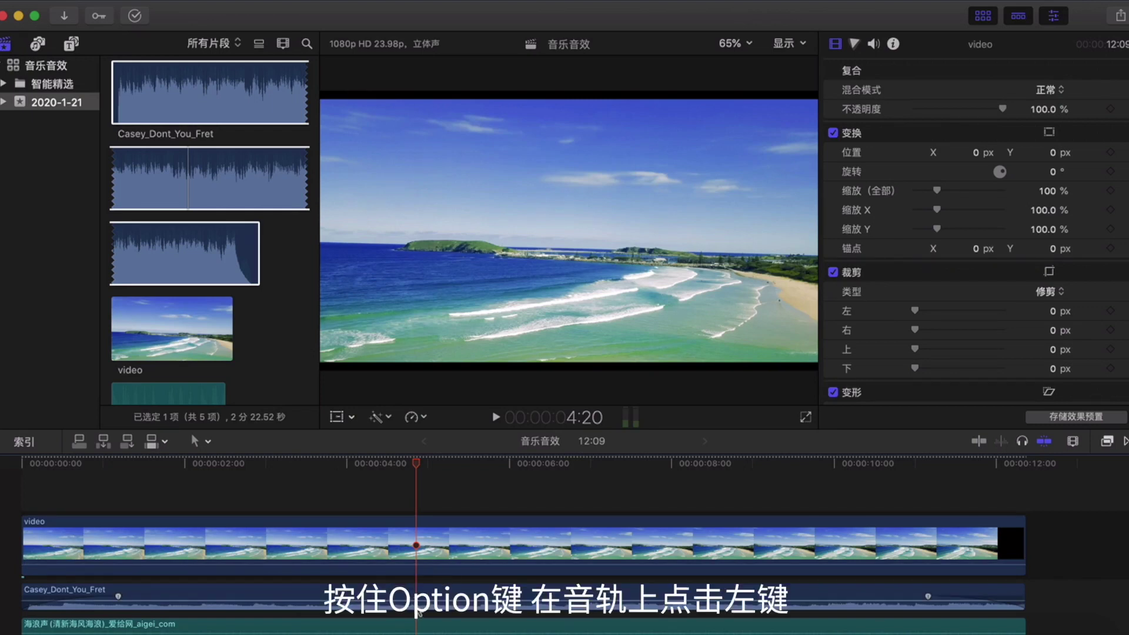
alt+click(416, 600)
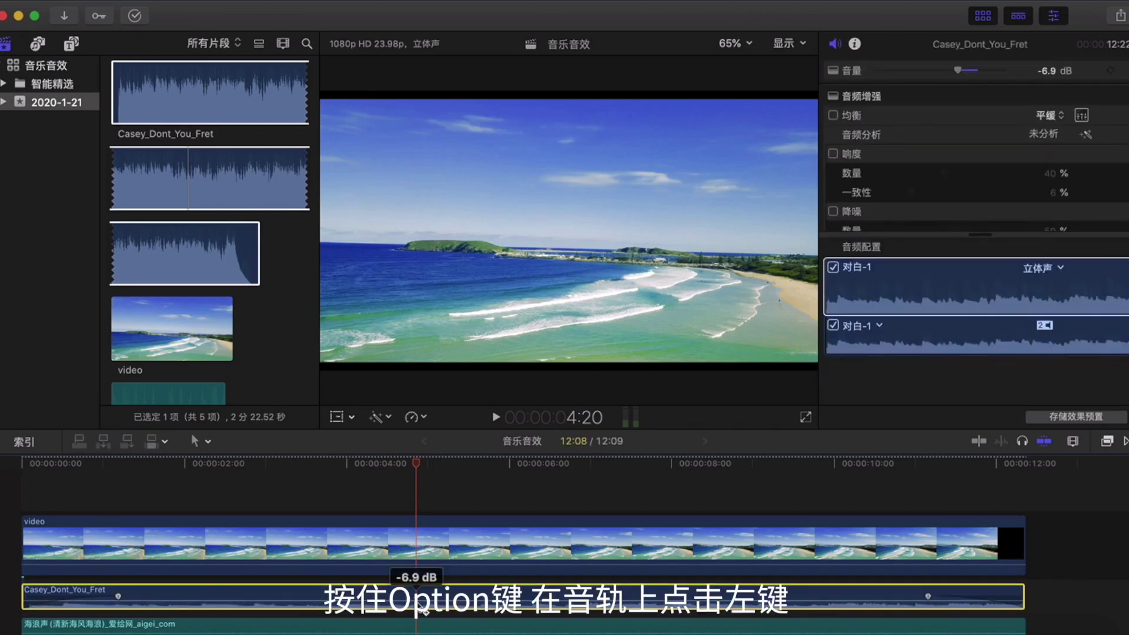
alt+click(440, 600)
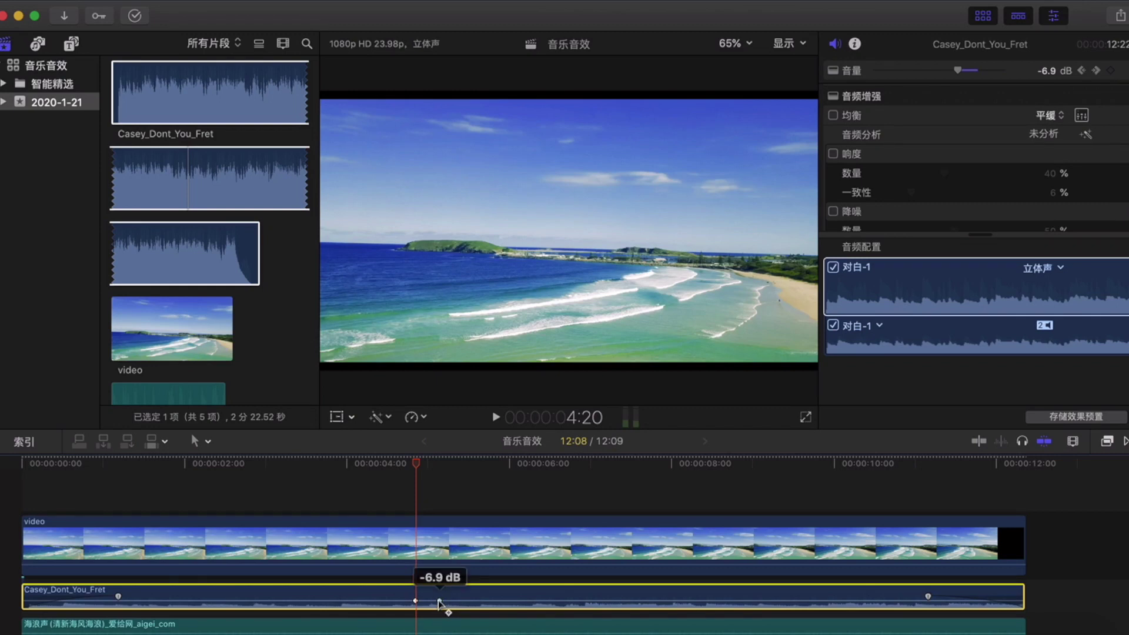
alt+click(572, 601)
alt+click(596, 601)
mouse_move(529, 600)
mouse_down()
mouse_move(530, 585)
mouse_move(529, 605)
mouse_up()
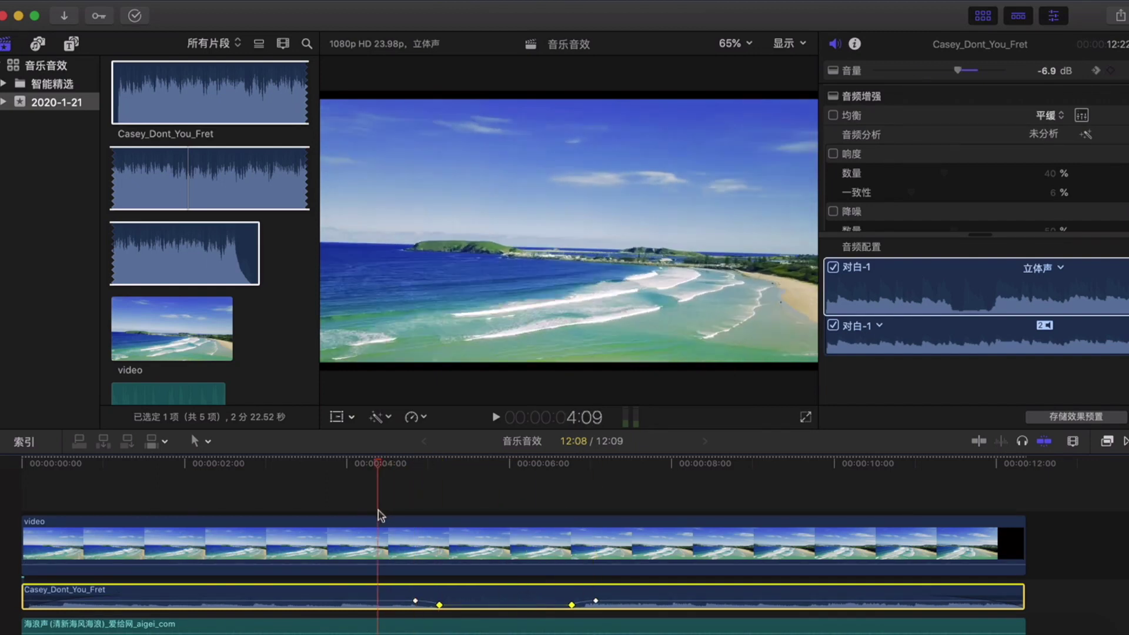
Play the project from 4:09 through the keyframed section to hear the music volume dip
key(space)
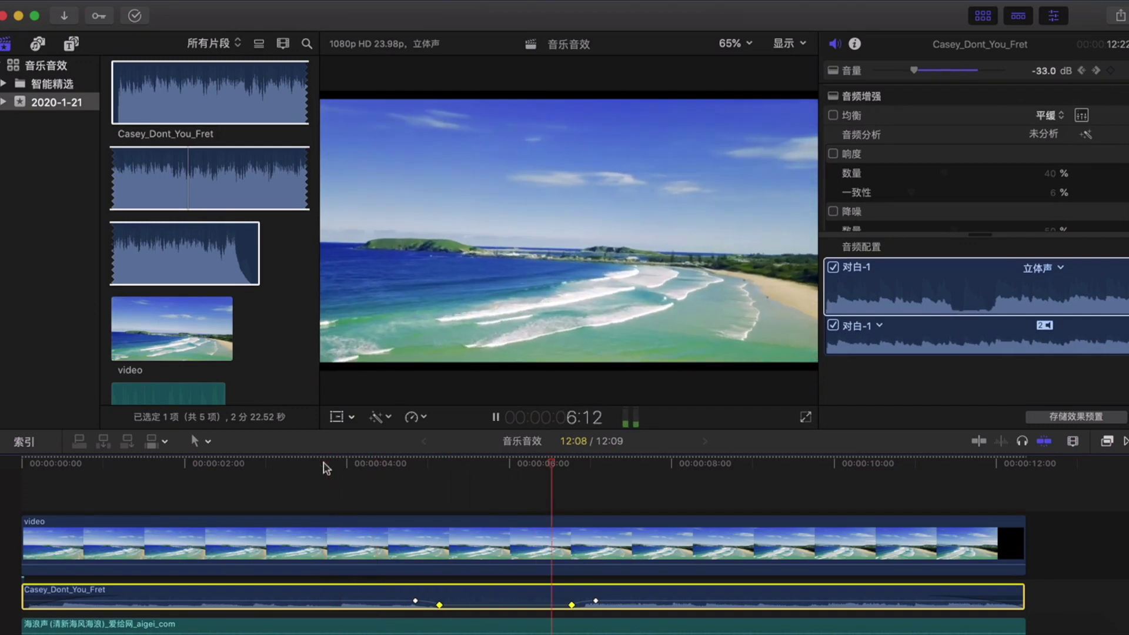
key(space)
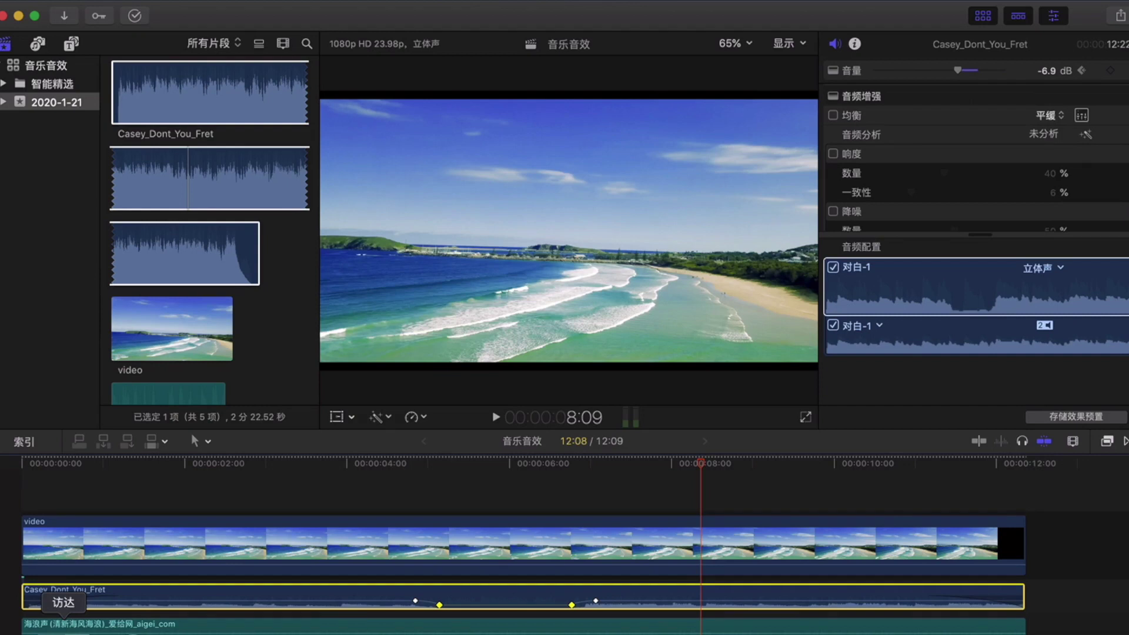
Switch to Finder, open Macintosh HD > 资源库 > Audio > Apple Loops > Apple > Final Cut Pro Sound Effects, and examine its category folders
click(64, 624)
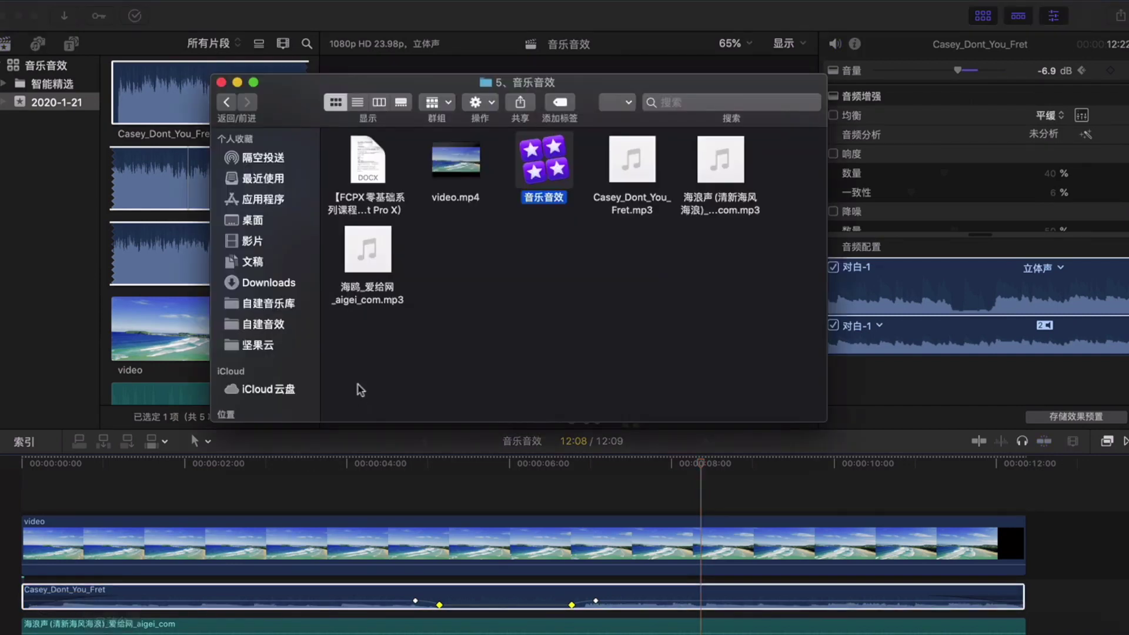
super+click(536, 82)
click(523, 193)
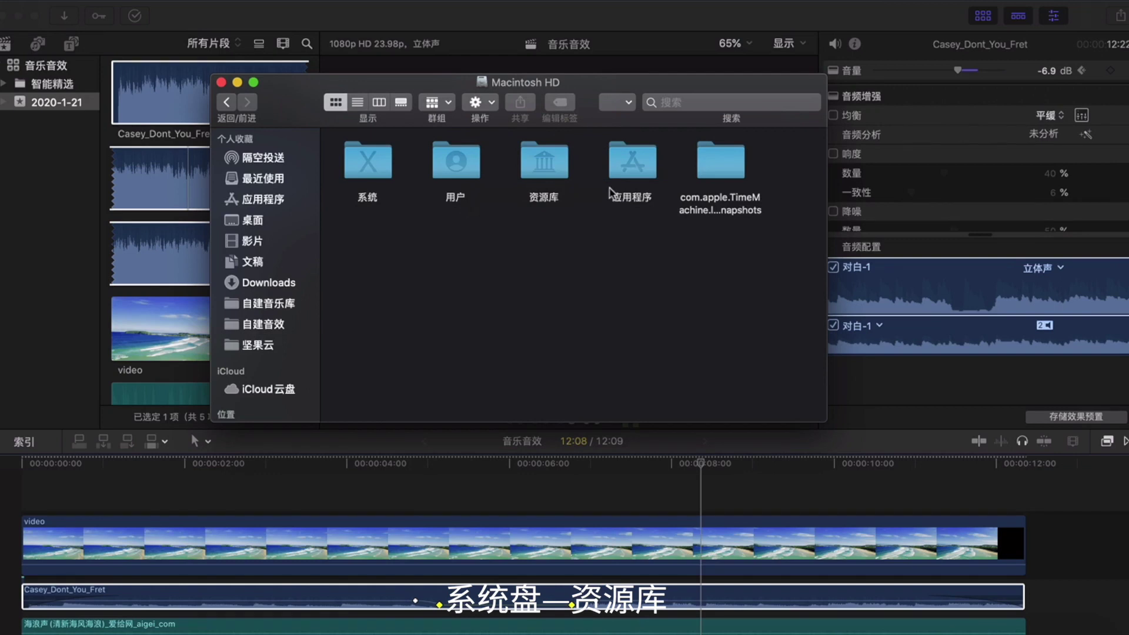
double_click(545, 157)
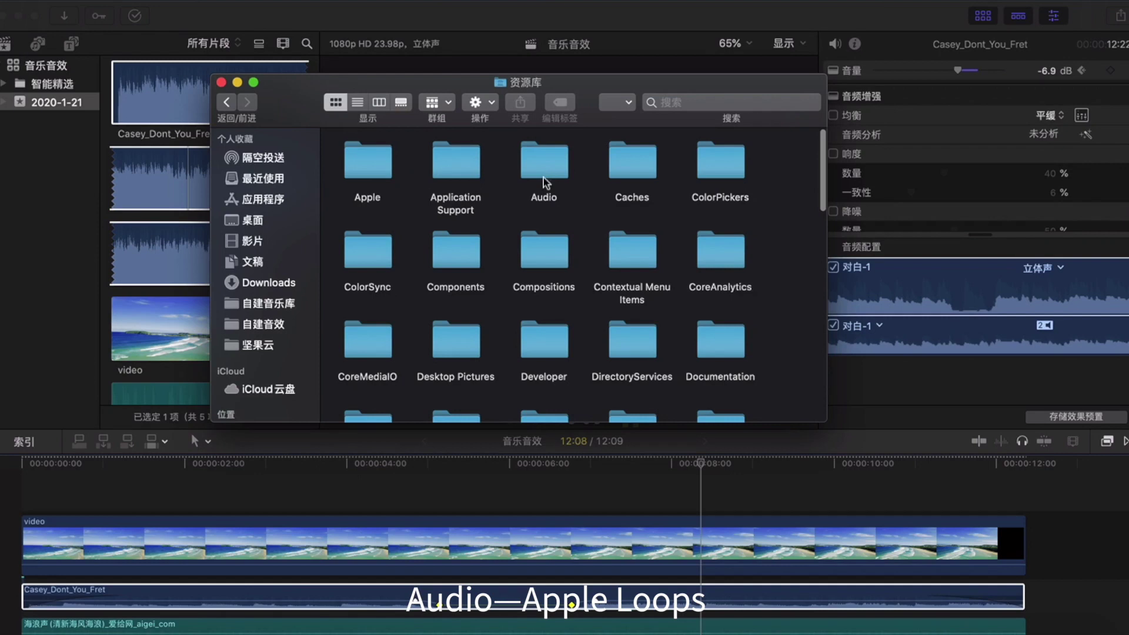
double_click(546, 161)
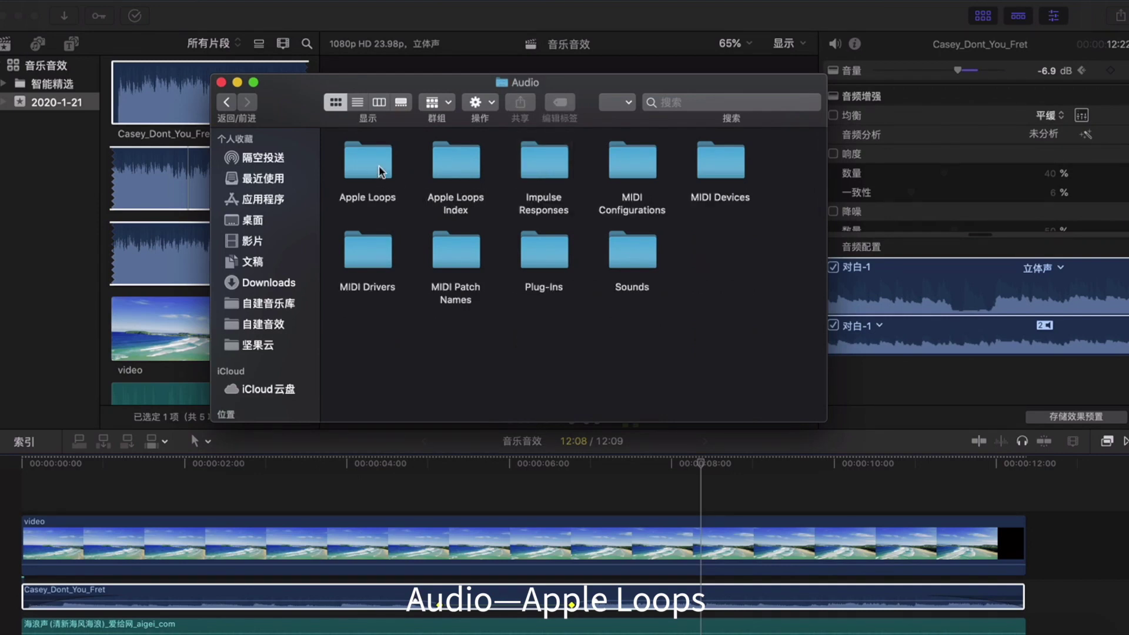
double_click(379, 164)
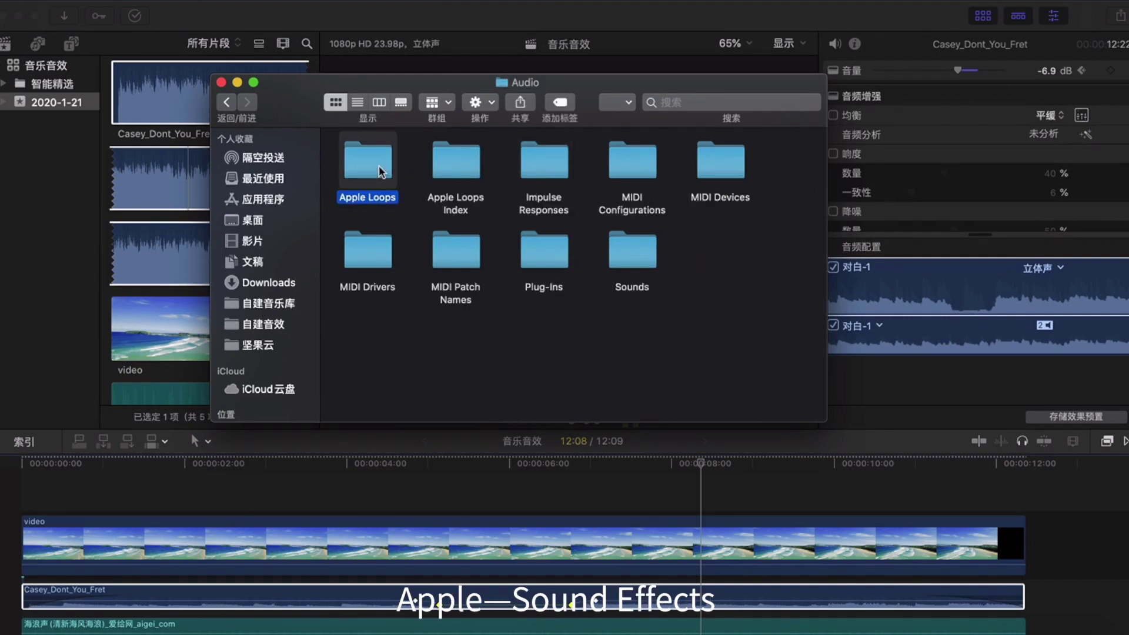
double_click(379, 165)
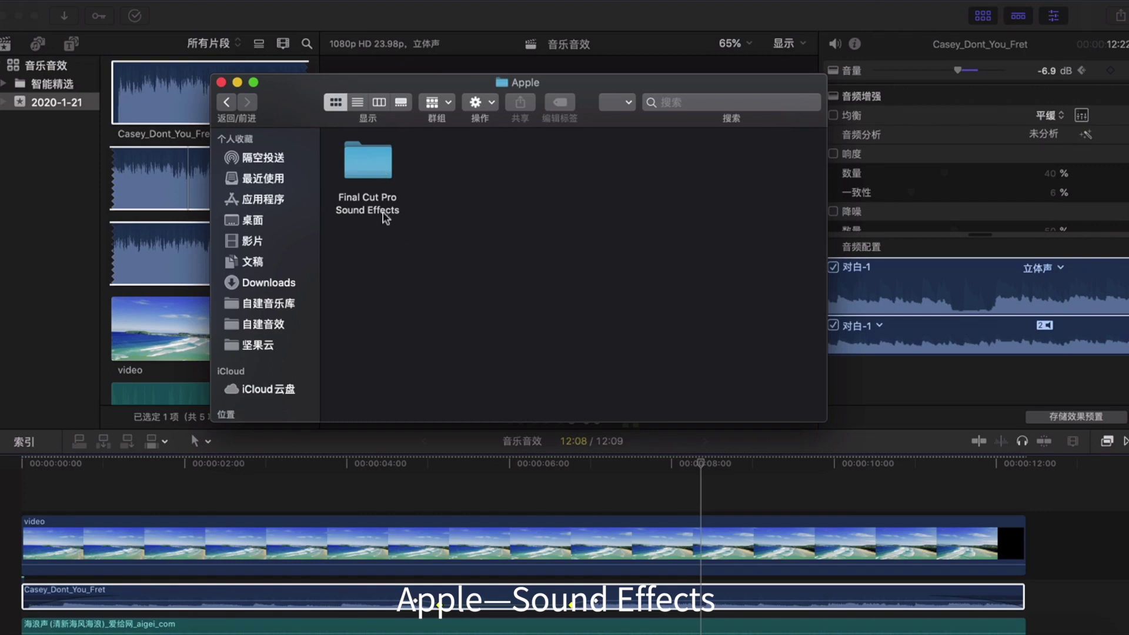
double_click(379, 161)
scroll(513, 226, down, 2)
scroll(514, 226, up, 2)
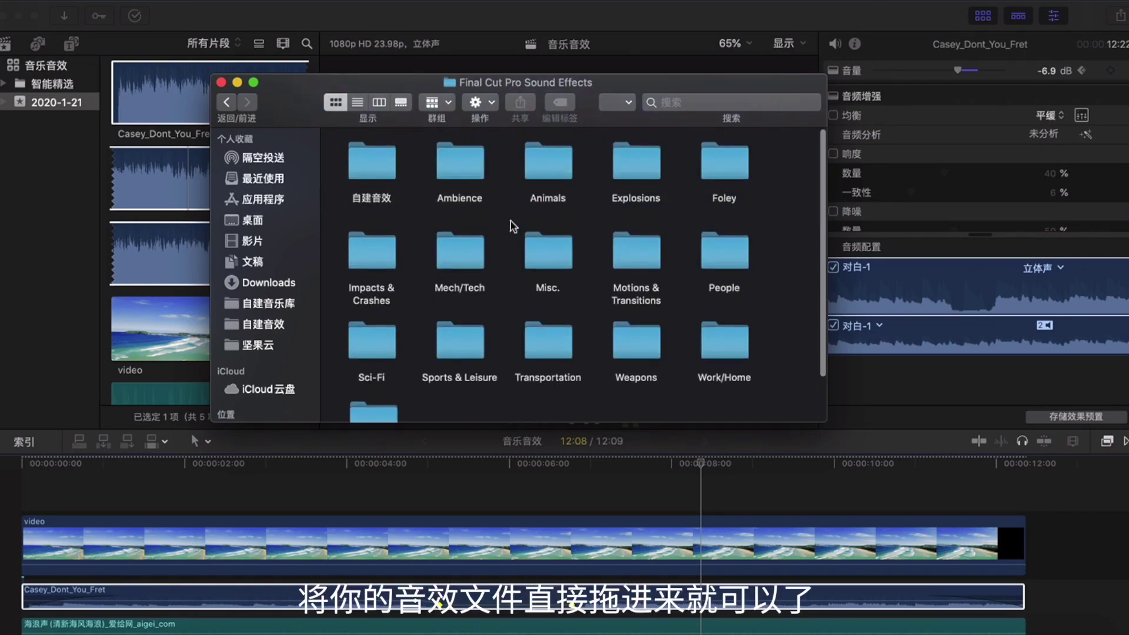
scroll(514, 226, down, 2)
scroll(496, 254, up, 2)
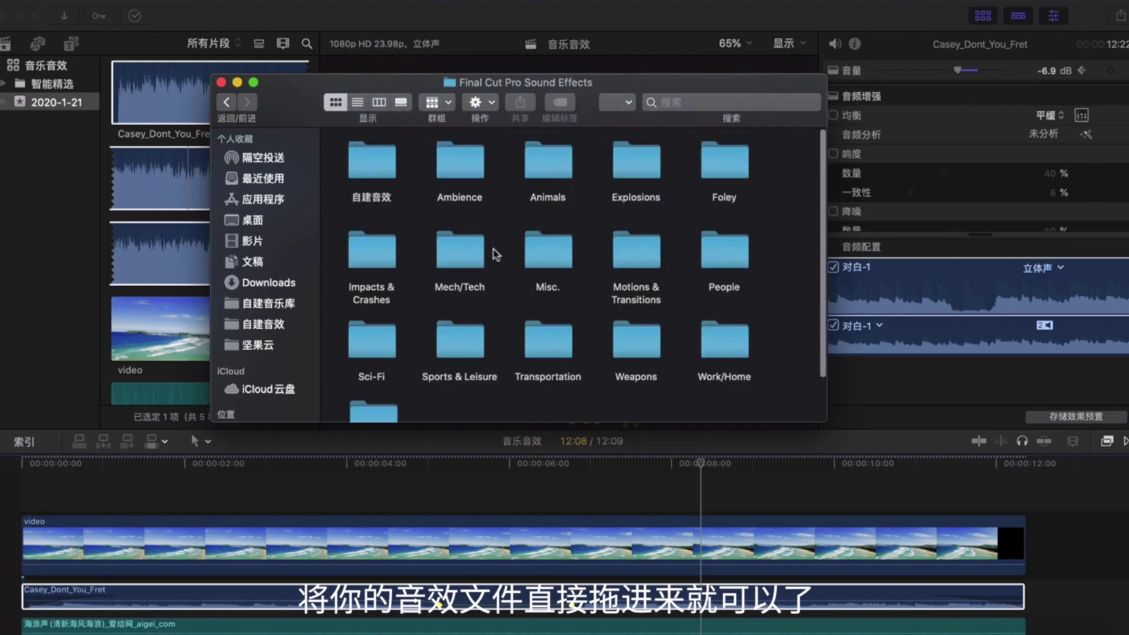
scroll(450, 291, down, 2)
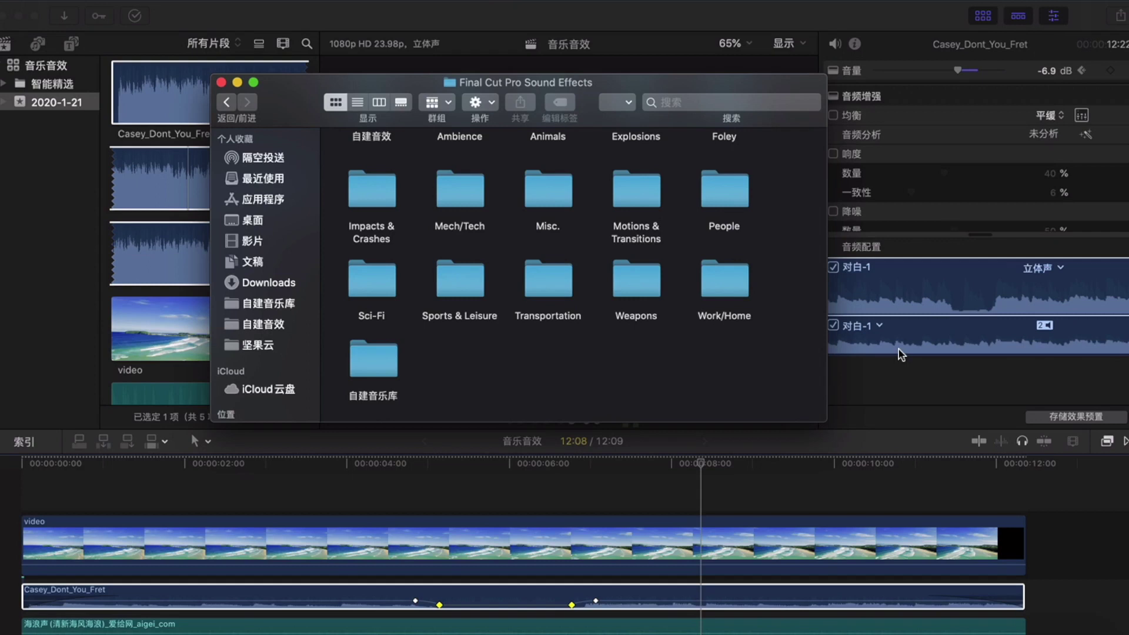
Switch back to Final Cut Pro and reopen the sound effects library
click(35, 46)
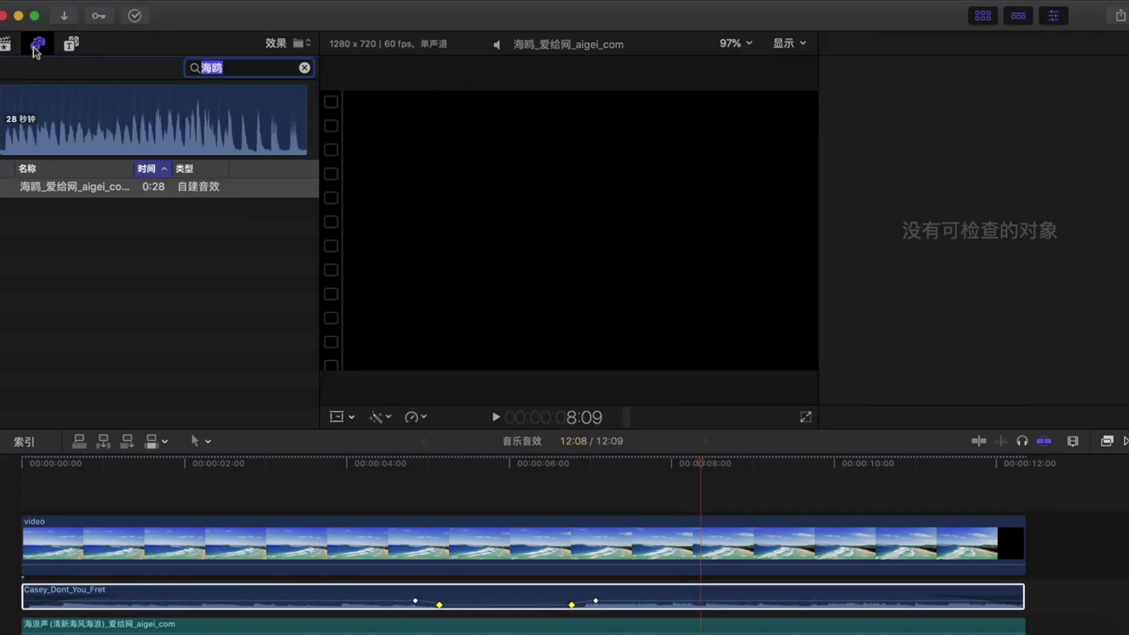